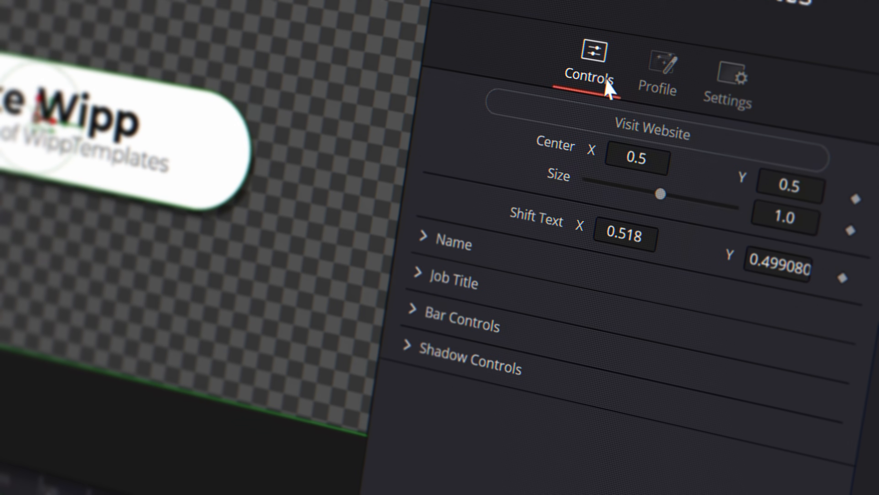
Look through the finished lower third's Name, Job Title, Bar Controls and Shadow Controls groups.
click(417, 288)
click(422, 260)
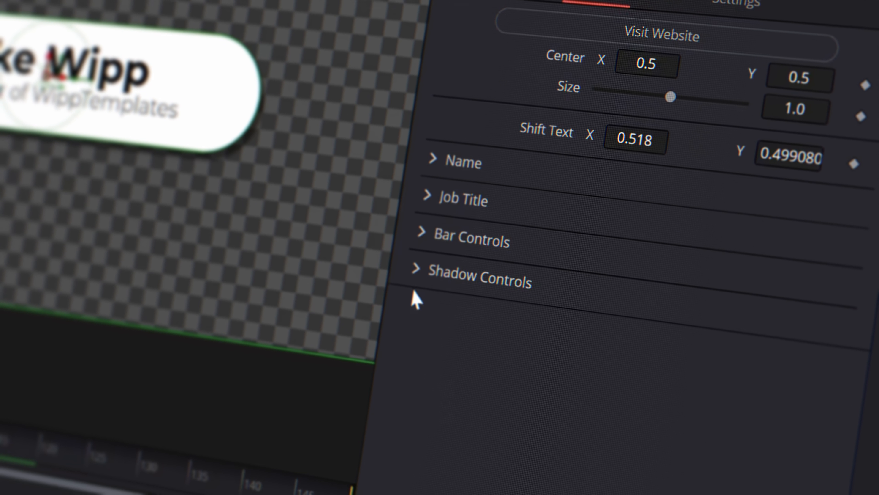
click(424, 306)
click(611, 348)
click(619, 357)
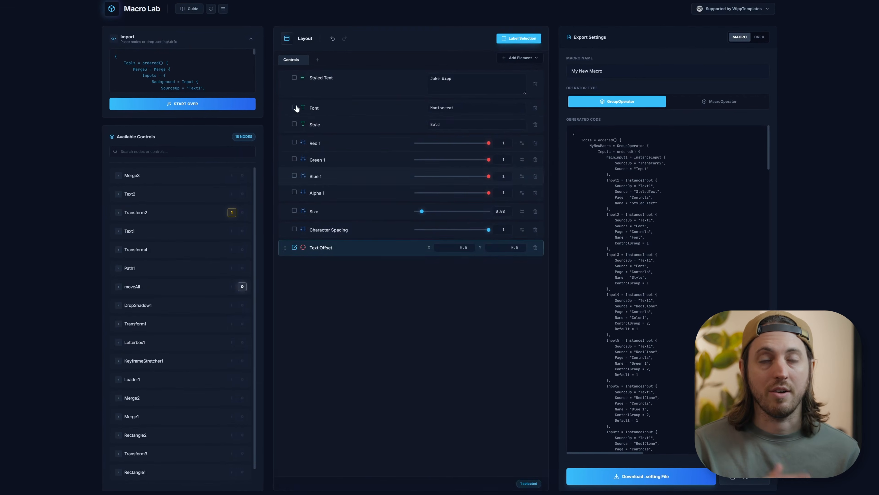
Group the text controls in Macro Lab as Text 1 and Text 2, and add the bar's Width, Height and Corner Radius controls.
click(129, 253)
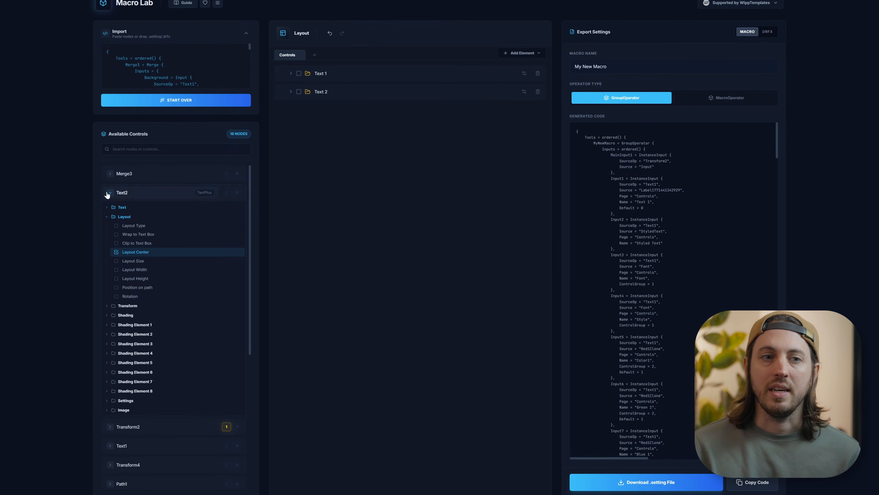
click(113, 194)
scroll(126, 424, down, 2)
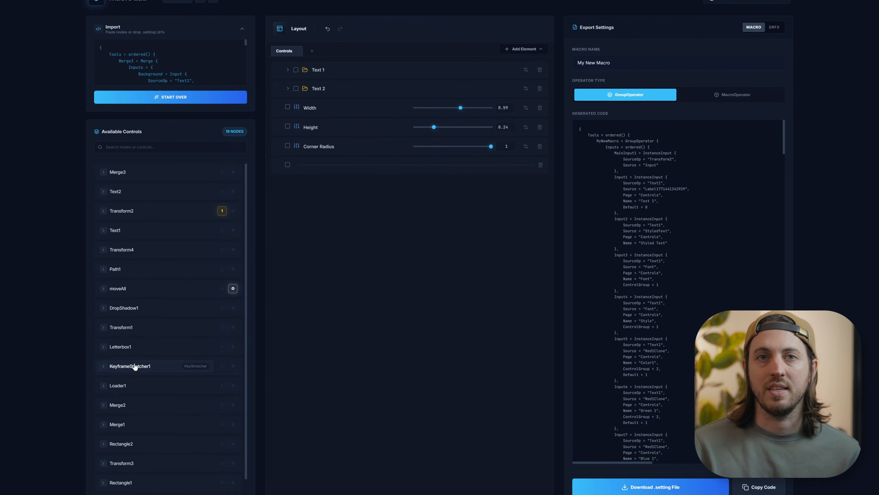
Add the DropShadow1 controls and a separator to the layout, grouping the shadow settings as Shadow Controls.
scroll(145, 415, down, 5)
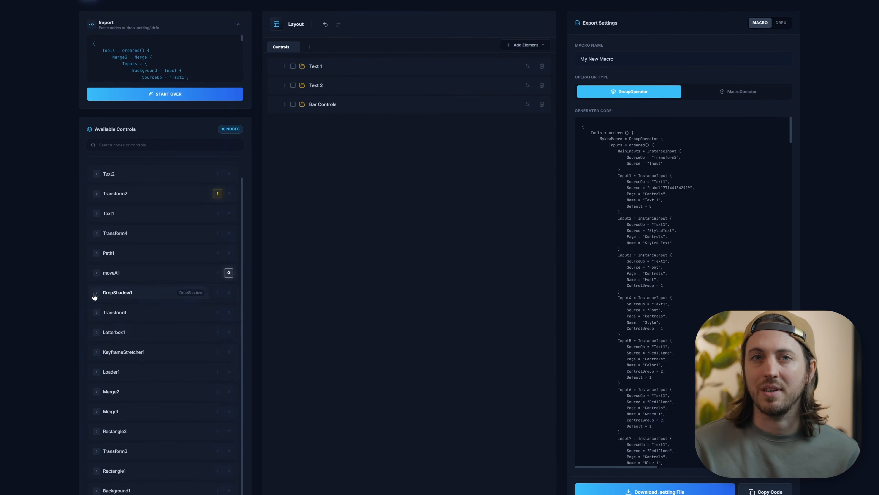
click(525, 45)
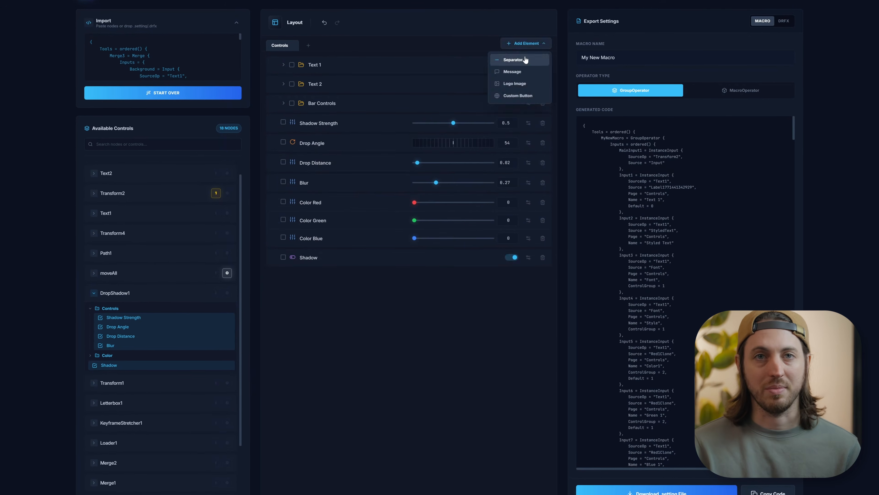
click(519, 63)
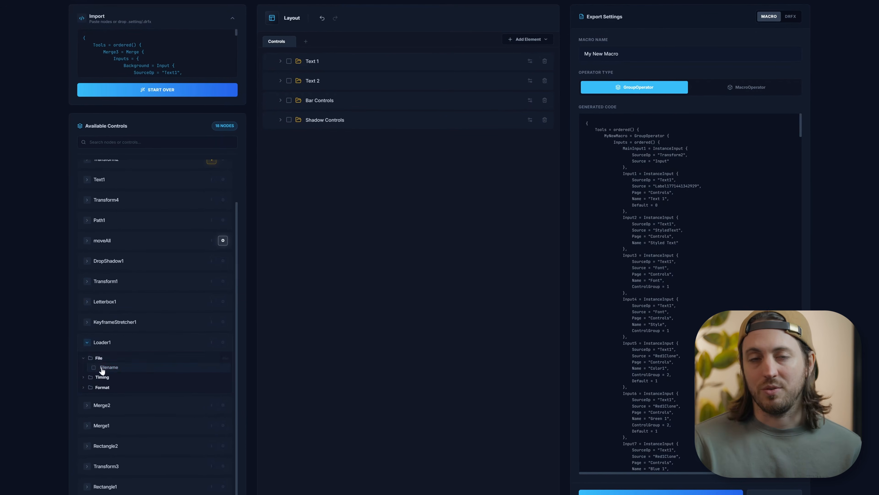
Add Loader1's Filename control and Merge2's Center control, labelled Shift Text, to the layout.
click(102, 367)
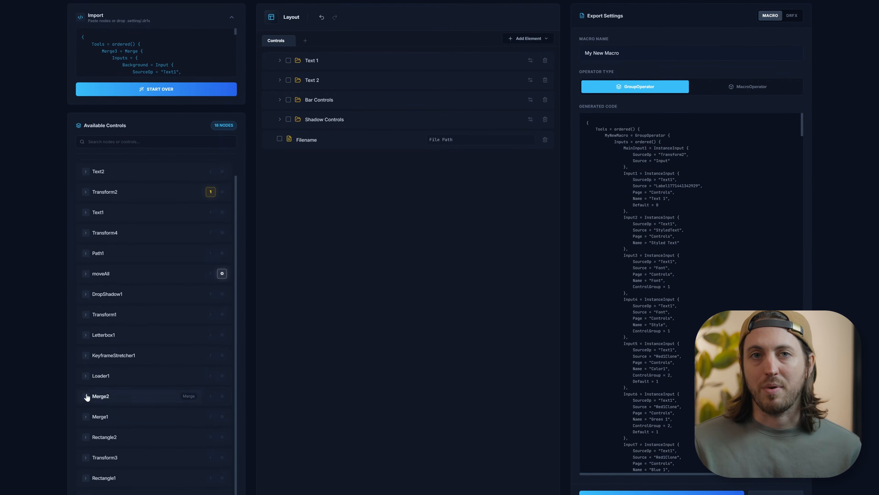
click(87, 397)
click(97, 405)
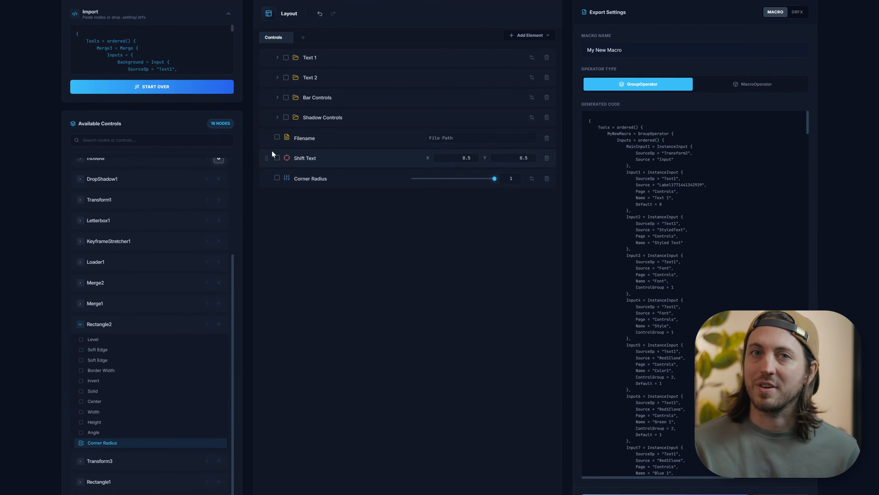
Place the Filename and Corner Radius controls on a separate page named Loader.
click(277, 157)
click(277, 175)
click(302, 35)
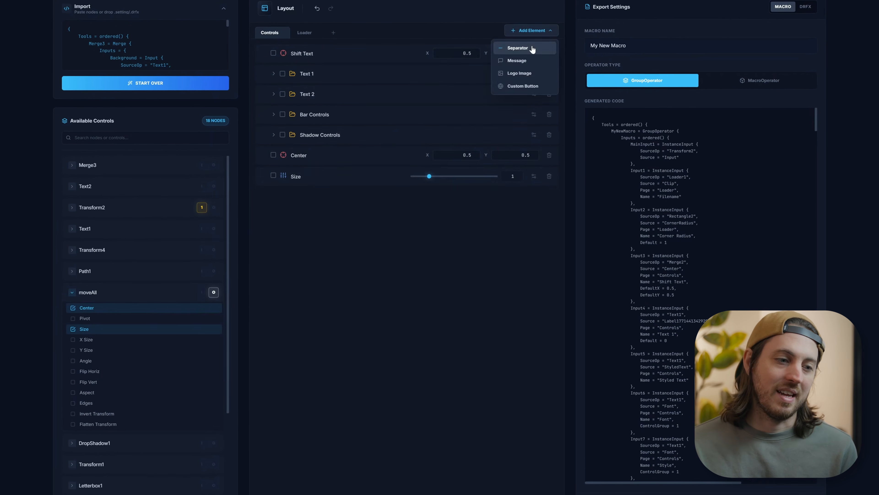
Arrange moveAll's Center and Size controls and a separator above Shift Text, and enable the hidden label option inside Shadow Controls.
click(531, 74)
drag(262, 157, 267, 116)
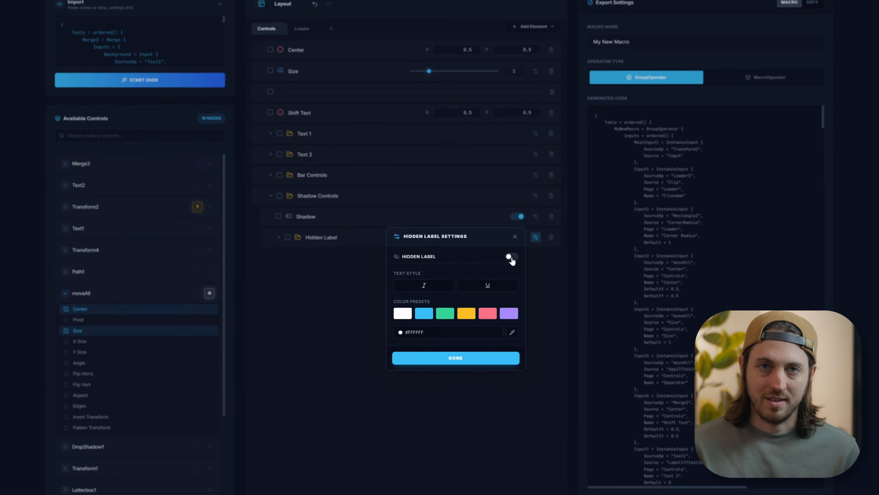
click(511, 257)
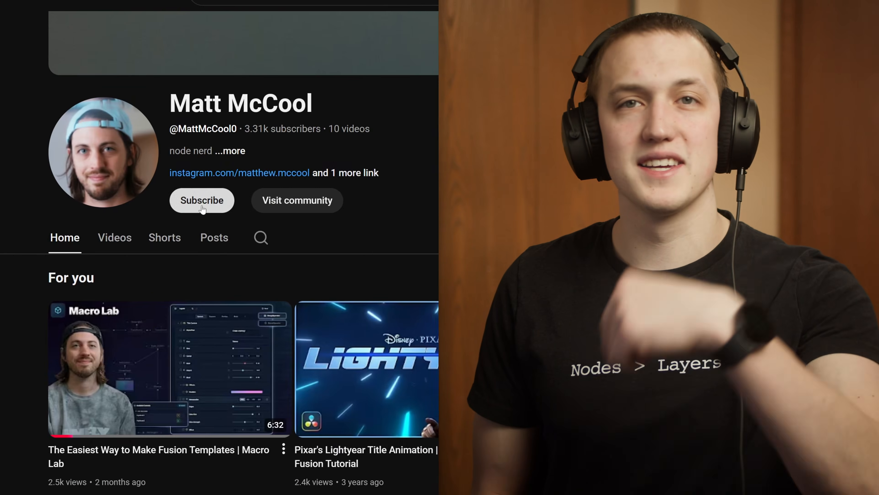
Subscribe to the YouTube channel of Macro Lab's creator.
click(203, 201)
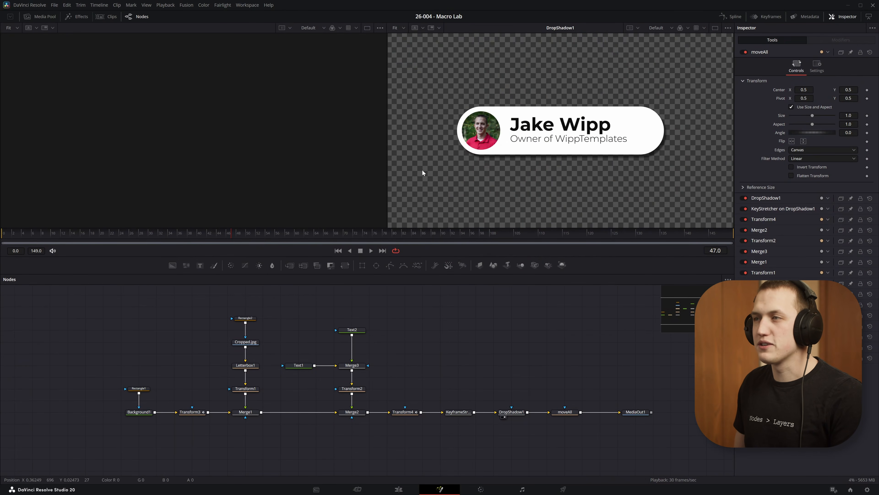
Switch to DaVinci Resolve, play the lower third animation from its first frame, and move the playhead to frame 67.
click(2, 235)
key(space)
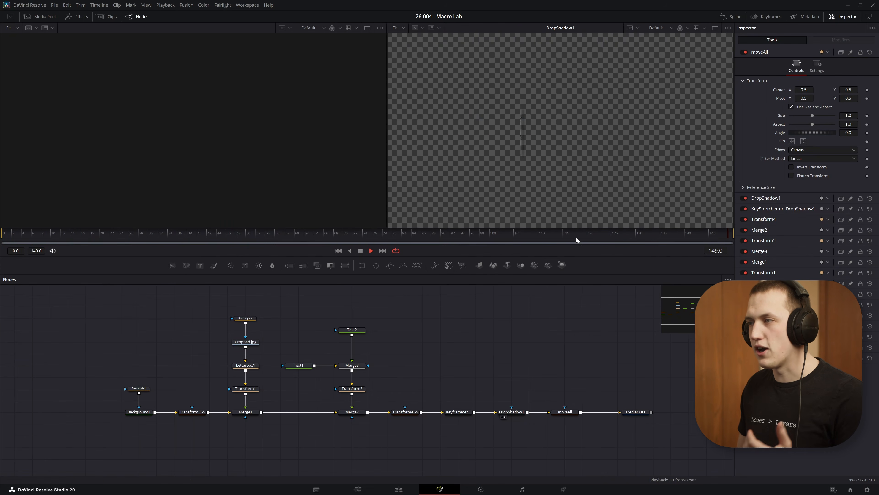
drag(551, 236, 344, 234)
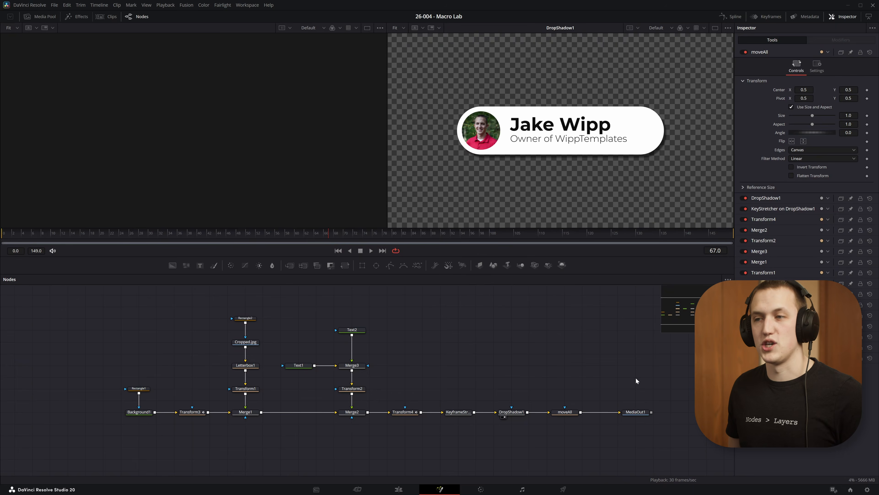
Select moveAll, Text1, Text2, Background1 and Rectangle1, extend the selection to the remaining lower third nodes, and create a macro from them.
click(566, 413)
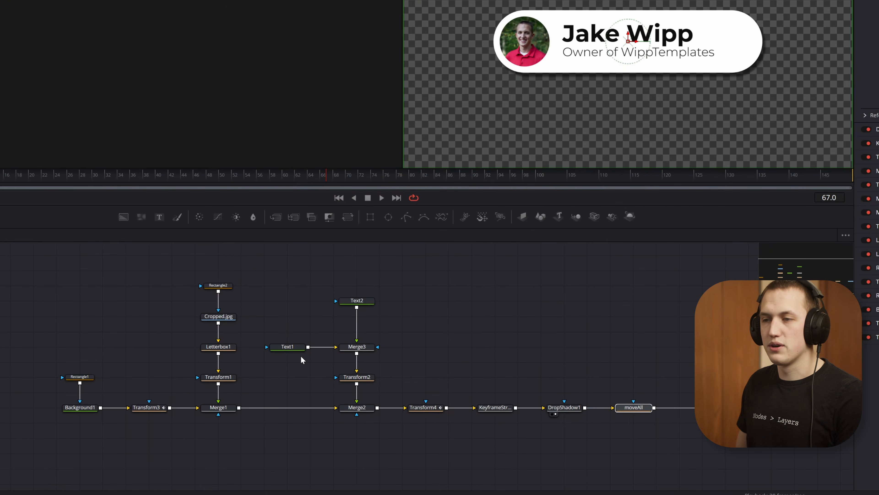
ctrl+click(304, 347)
ctrl+click(358, 302)
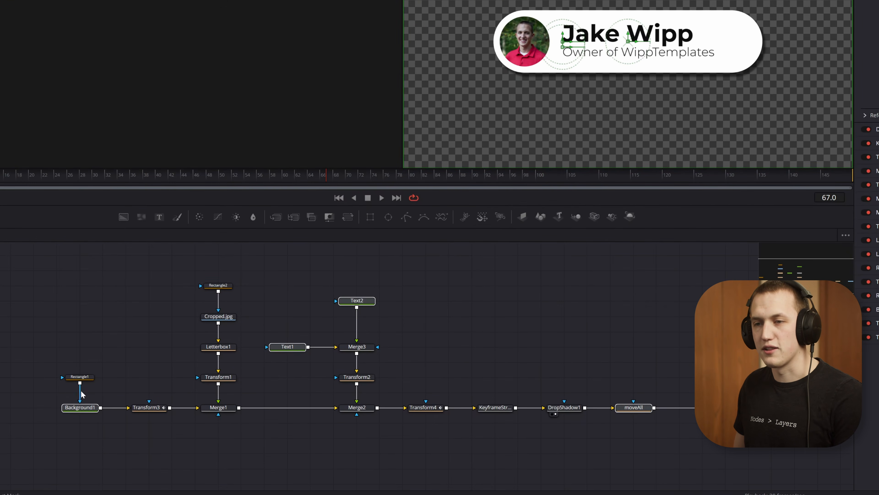
ctrl+click(85, 377)
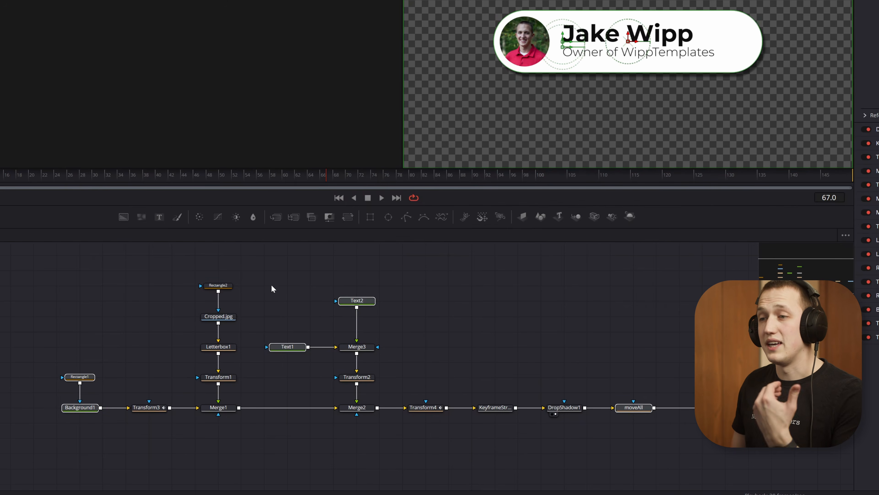
drag(43, 252, 666, 447)
right_click(639, 408)
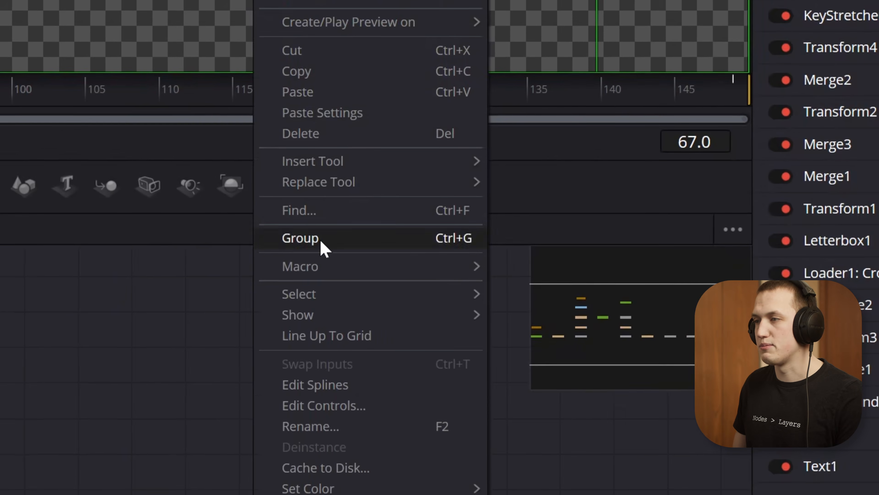
mouse_move(450, 261)
click(664, 265)
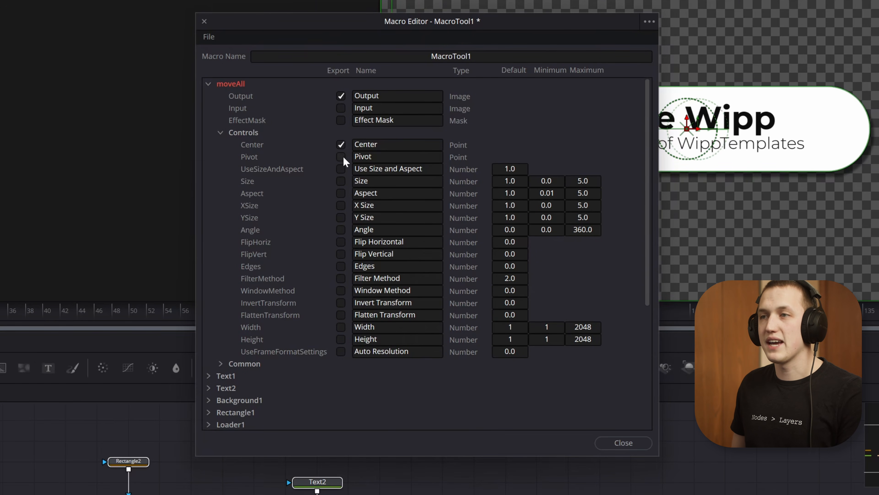
Mark moveAll parameters such as Pivot, Size, Aspect and Y Size for export, and close the Macro Editor without saving.
click(341, 218)
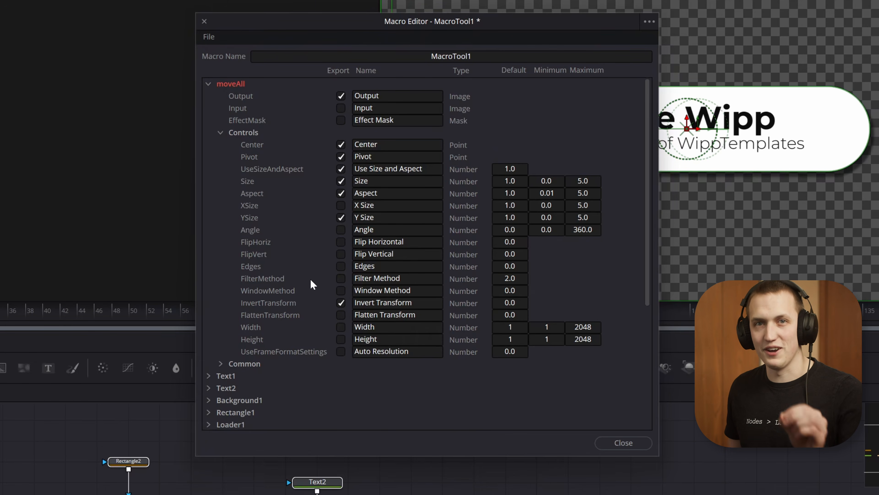
click(204, 21)
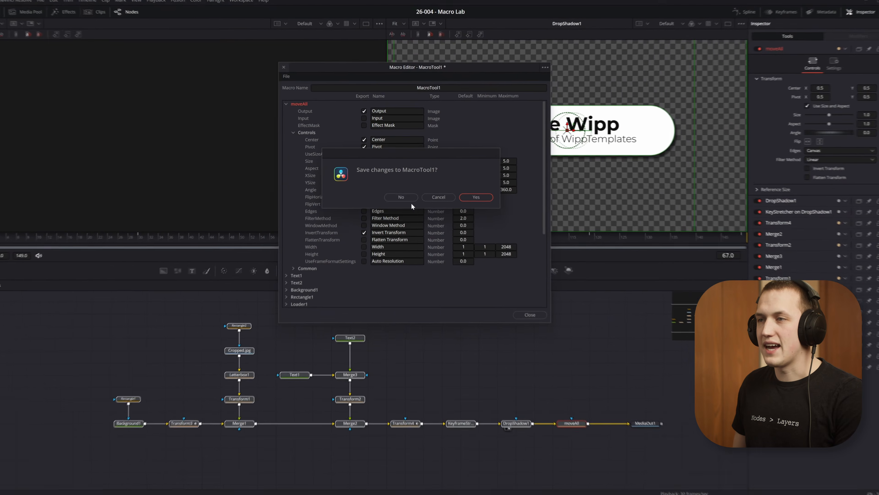
click(402, 197)
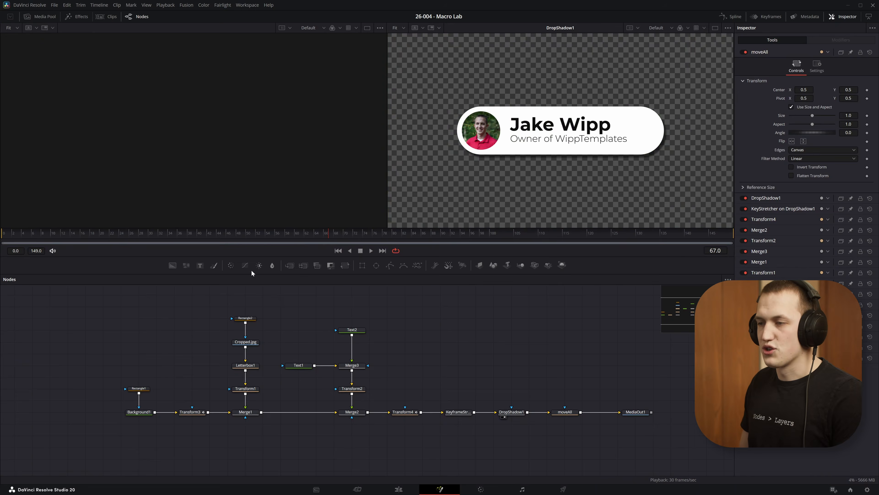
Copy all lower third nodes except MediaOut1, paste them into Macro Lab, and start the import.
drag(114, 293, 577, 440)
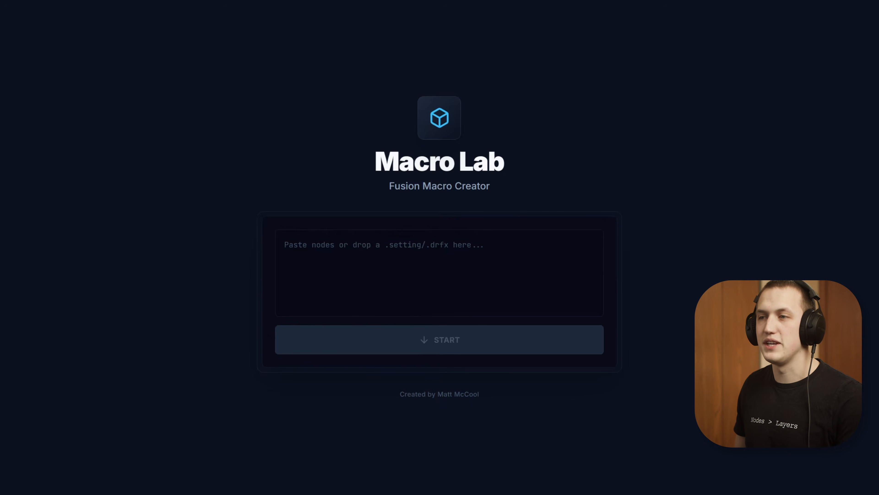
click(439, 272)
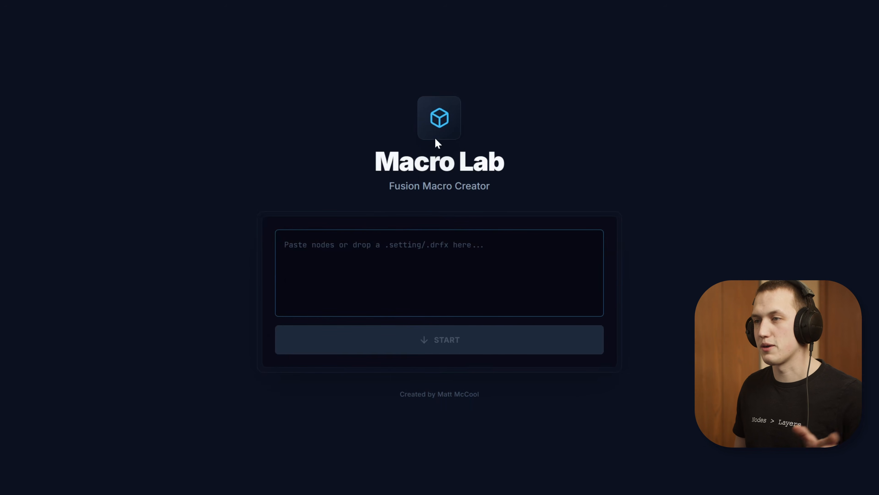
key(ctrl+v)
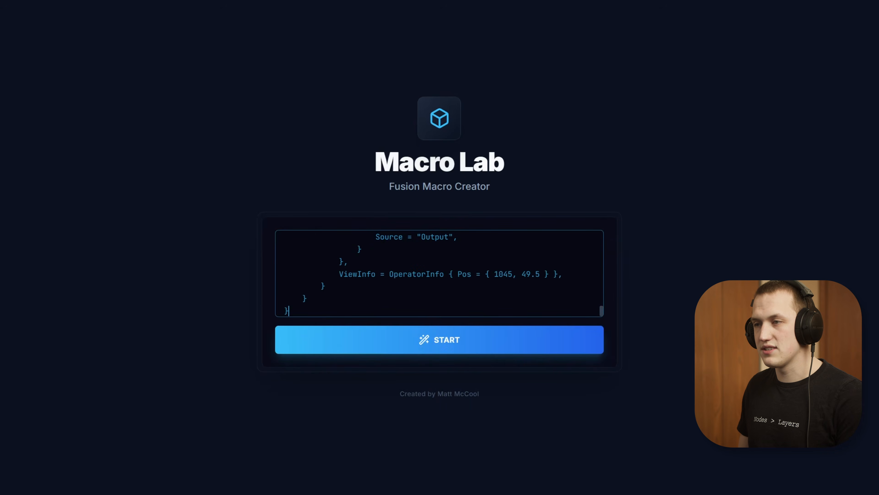
click(424, 338)
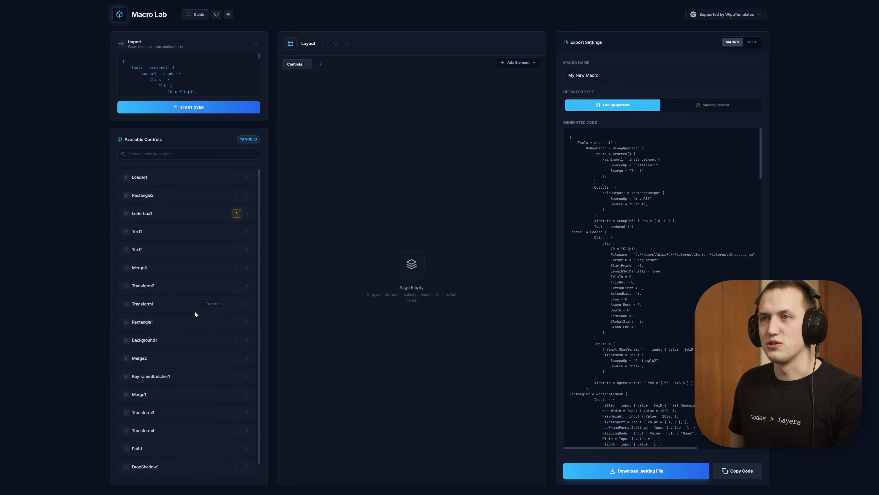
Read Macro Lab's guide on workflow, pages and shortcuts, and close it.
click(196, 16)
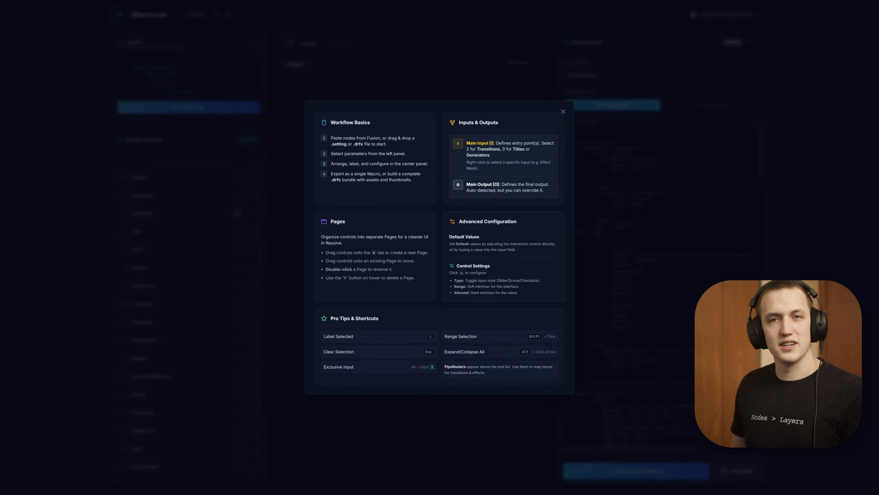
click(591, 192)
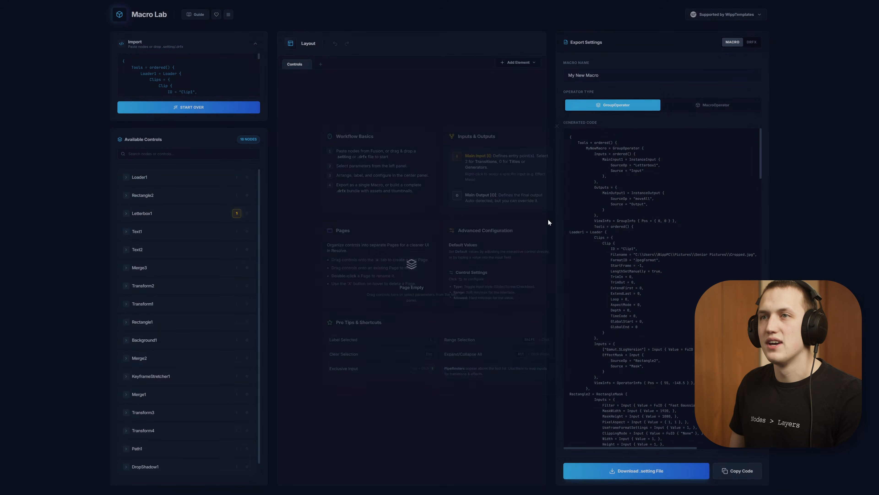
Try the light appearance and switch back to the dark one.
click(229, 16)
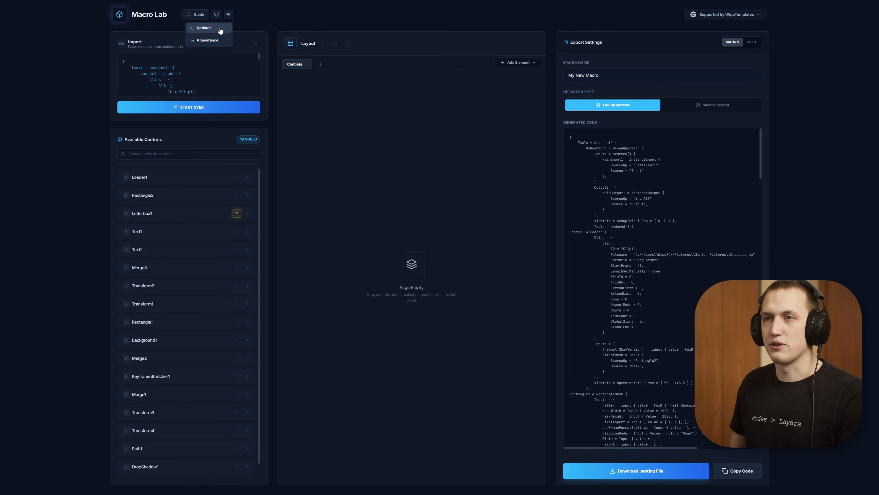
click(208, 40)
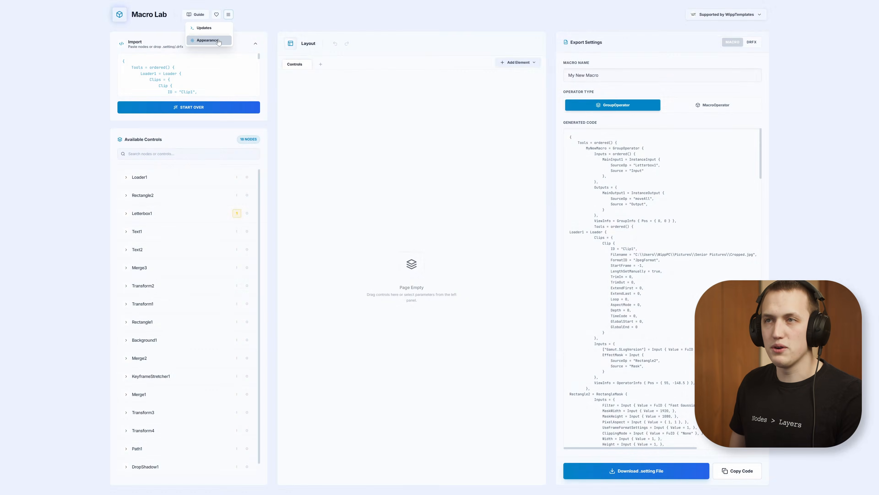
click(218, 41)
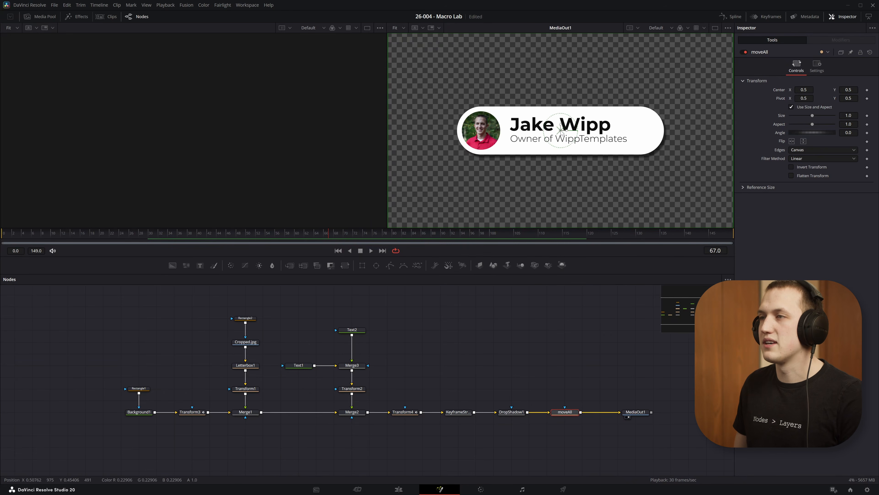
Switch to DaVinci Resolve, try repositioning the lower third with moveAll, undo the move, and test the node's Size.
drag(561, 133, 523, 130)
drag(544, 94, 579, 125)
key(ctrl+z)
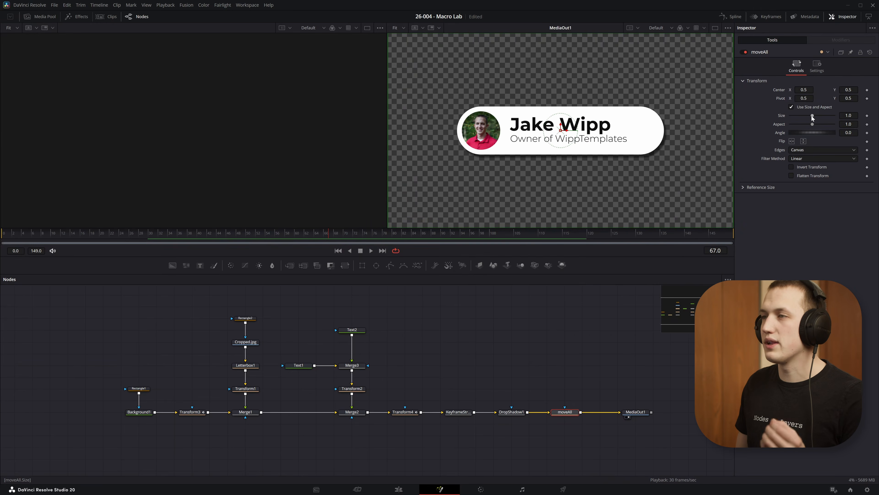
mouse_move(812, 116)
mouse_down()
mouse_move(801, 117)
mouse_move(815, 120)
mouse_up()
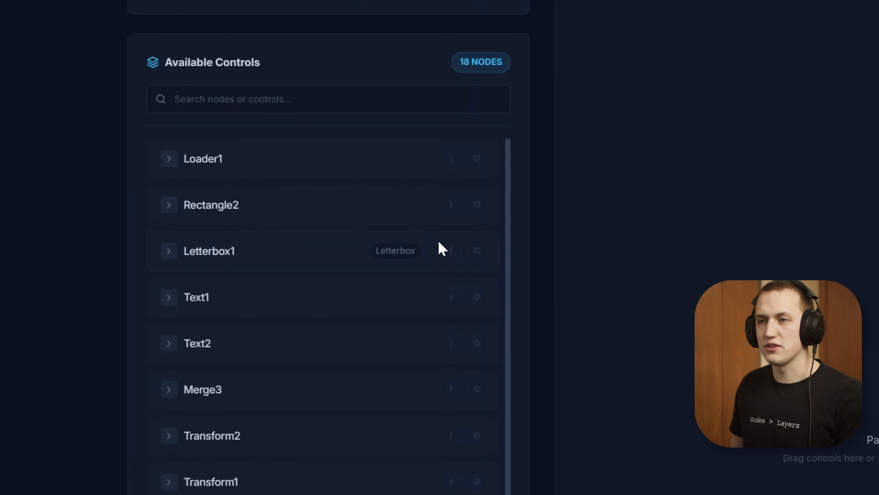
Browse the available node controls and view the input options of Transform2.
scroll(439, 242, down, 10)
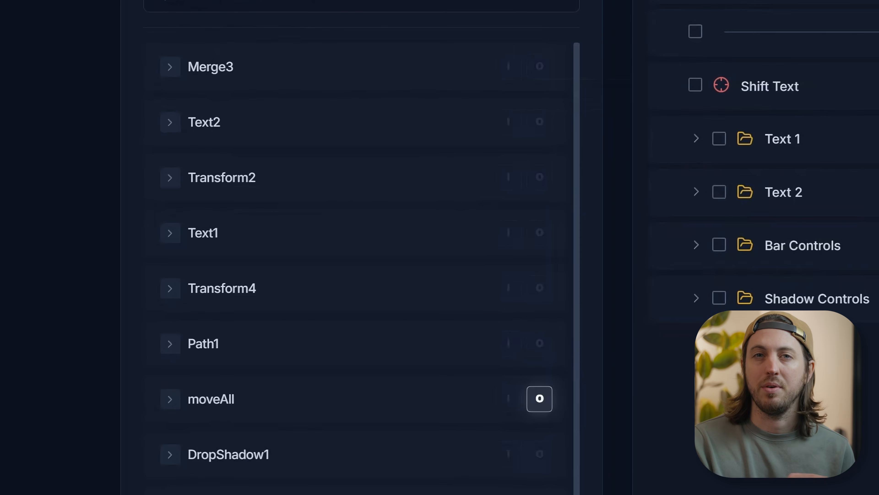
click(510, 179)
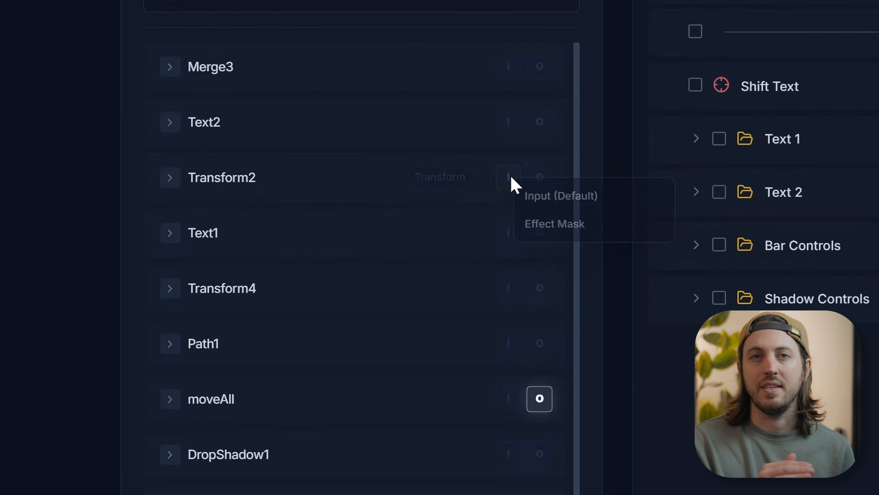
click(601, 203)
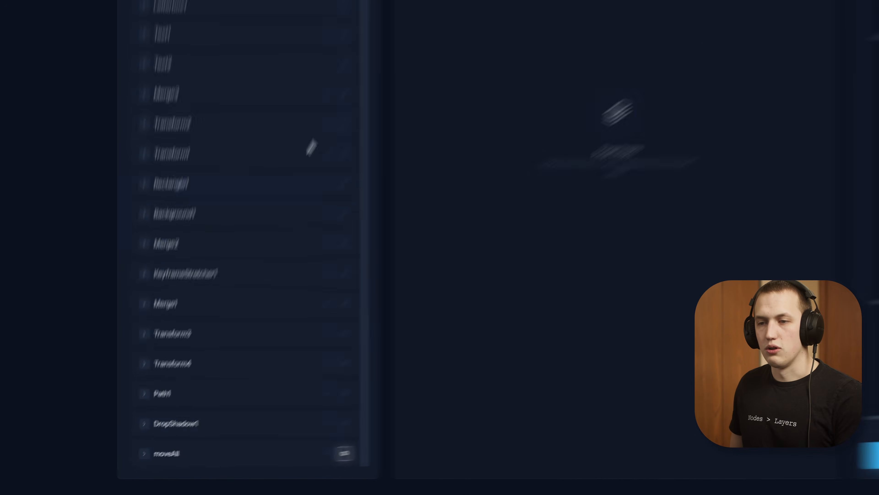
Add the Center and Size controls of the moveAll node to the macro layout.
click(170, 441)
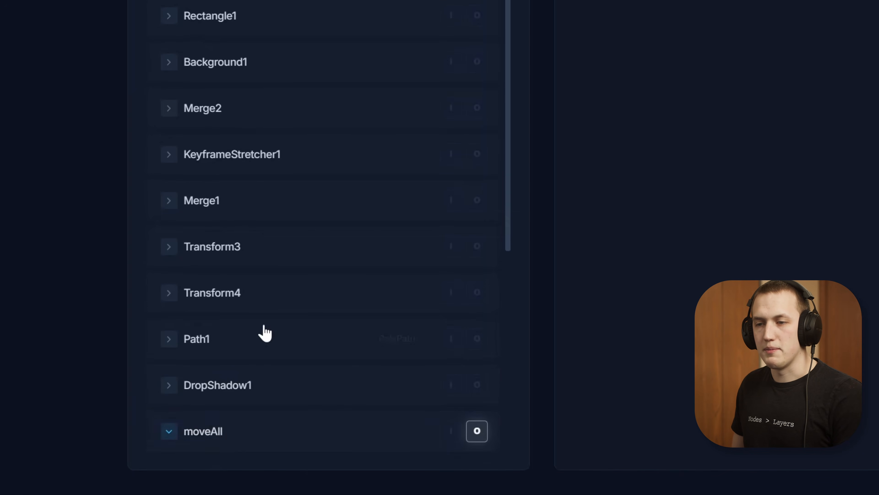
scroll(249, 277, down, 8)
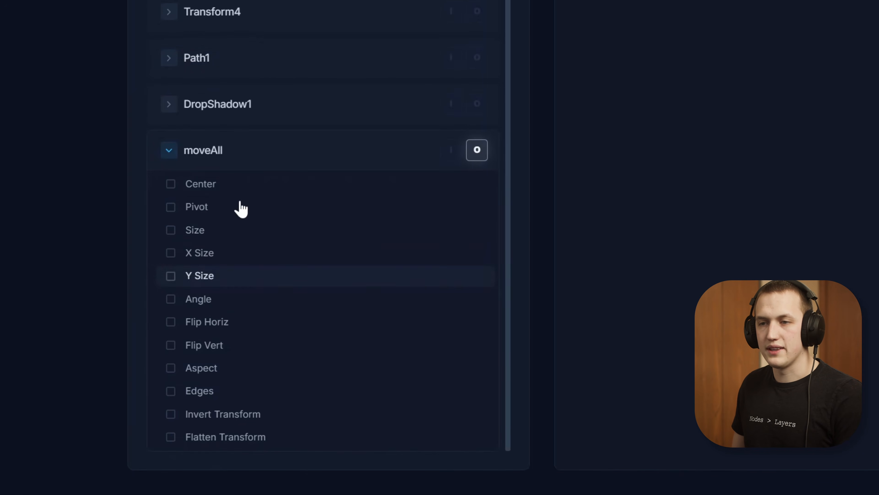
click(171, 185)
click(171, 230)
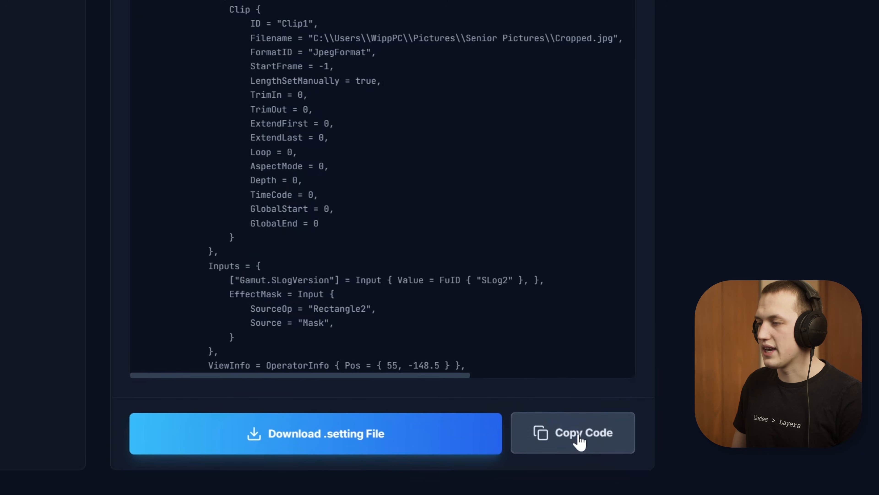
Copy the macro code into DaVinci Resolve's node graph, and view the macro while testing its Center and Size.
click(580, 442)
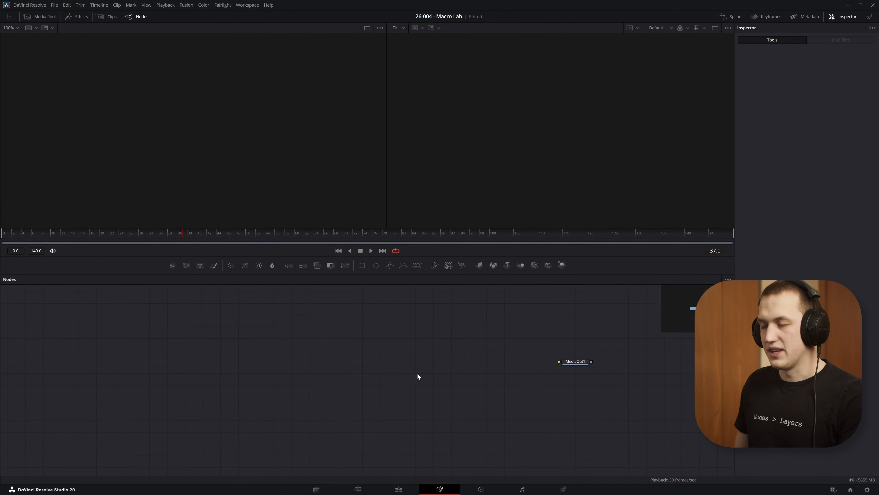
key(ctrl+v)
drag(381, 373, 680, 99)
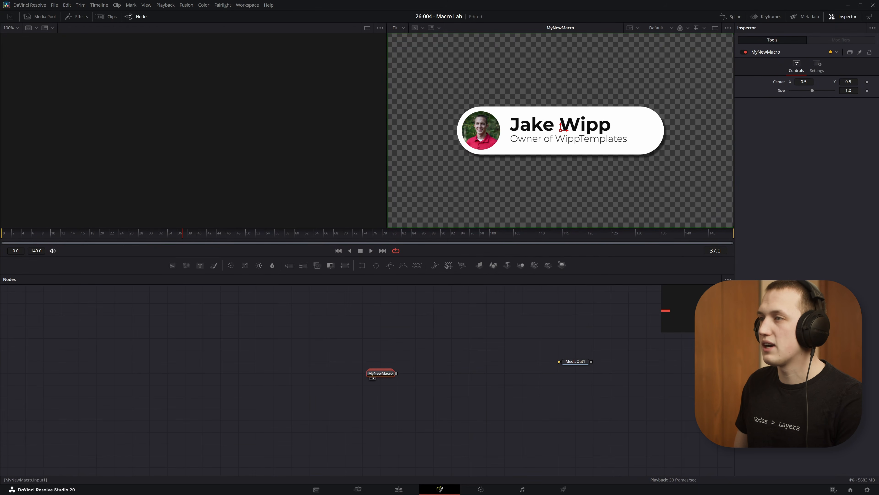
drag(791, 82, 747, 82)
drag(834, 83, 808, 90)
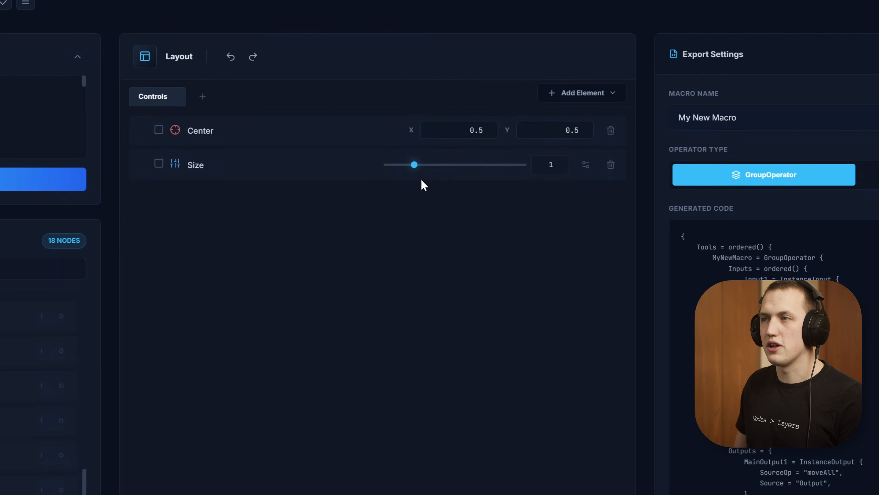
Try a lower default for Size in Macro Lab, check the control in DaVinci Resolve, and restore the default to 1.0.
drag(419, 170, 399, 170)
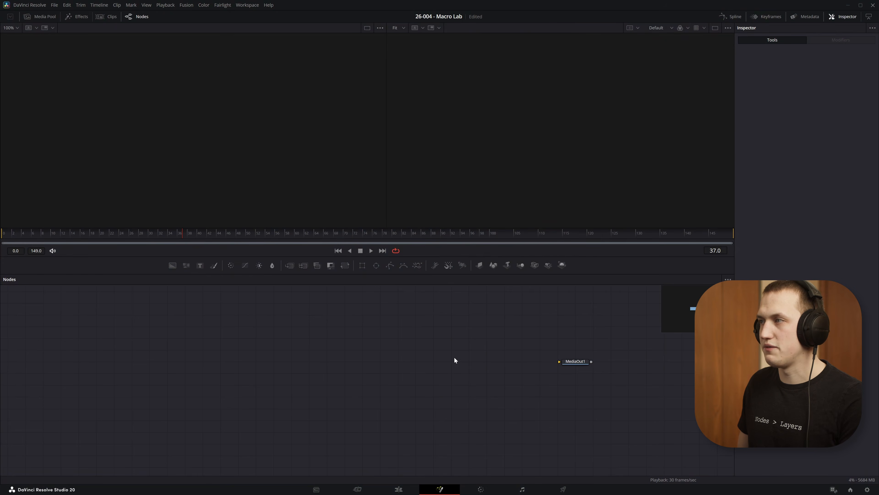
click(454, 358)
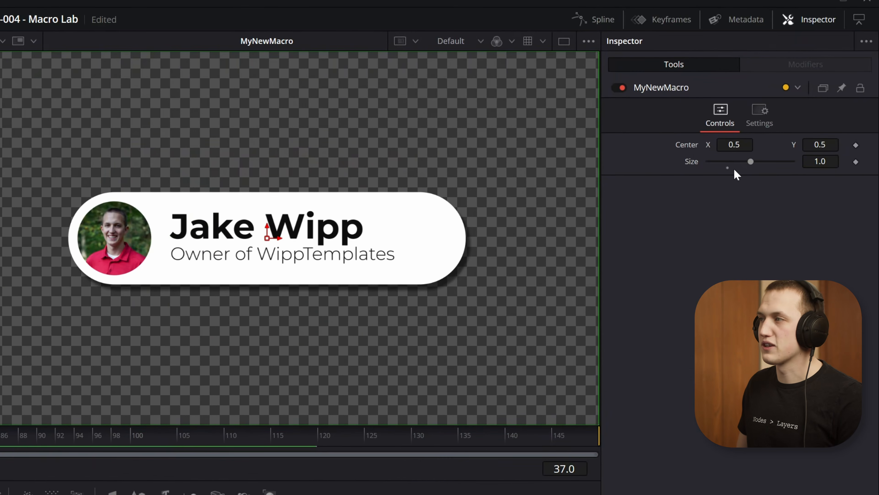
drag(735, 170, 728, 166)
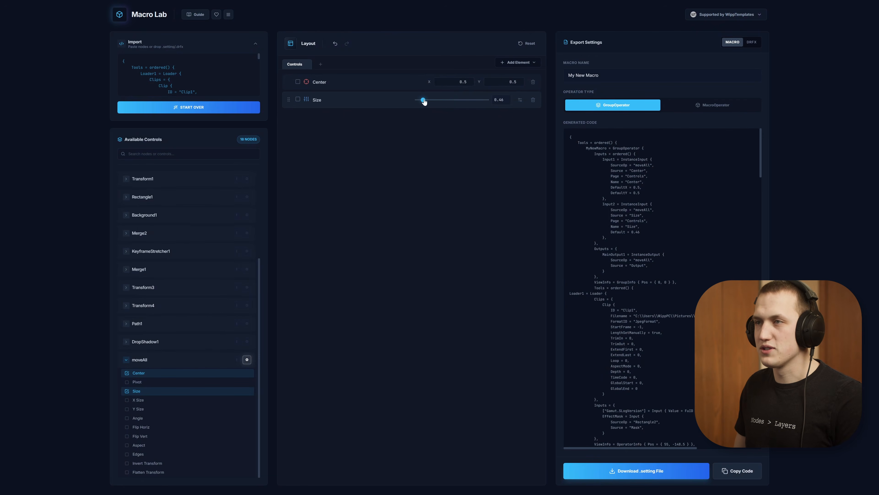
click(506, 101)
Collapse moveAll and add Text1's text controls from Styled Text through Character Spacing to the layout, leaving out Line Spacing.
click(126, 360)
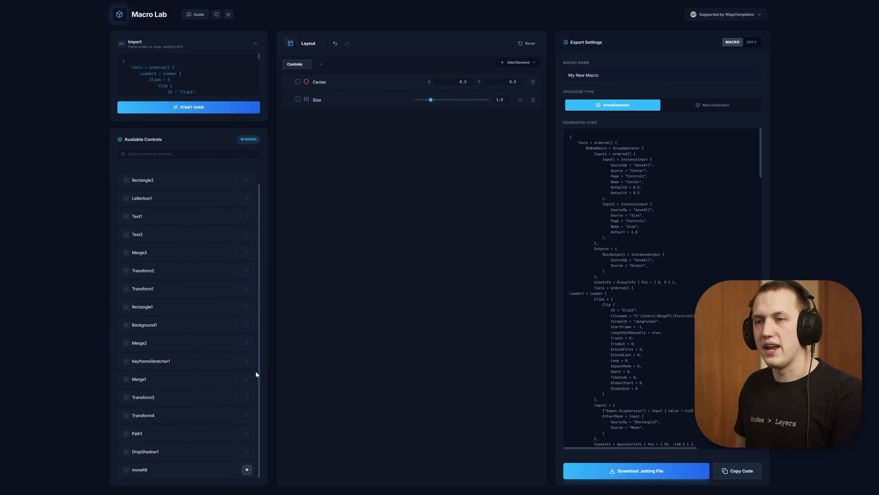
scroll(256, 373, up, 2)
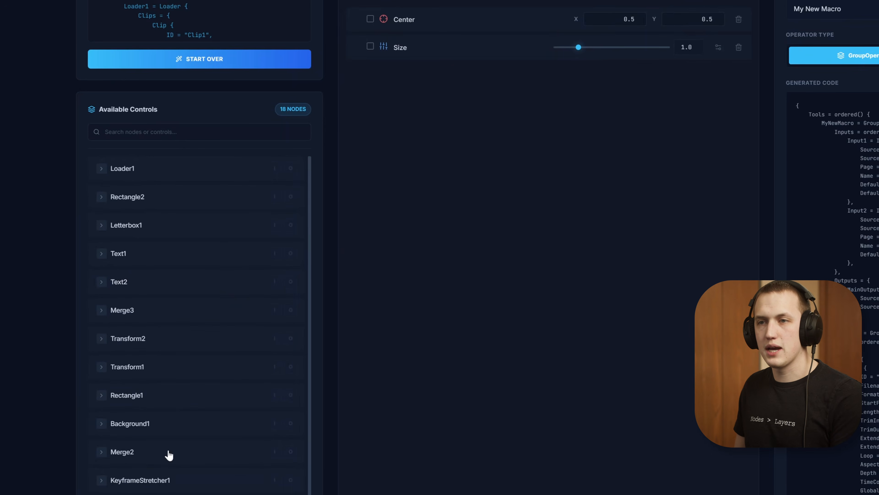
click(102, 254)
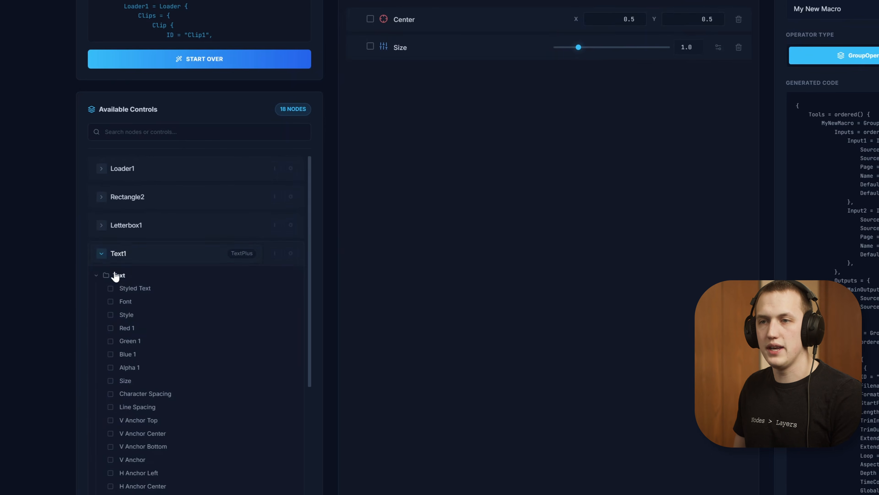
click(111, 290)
click(110, 303)
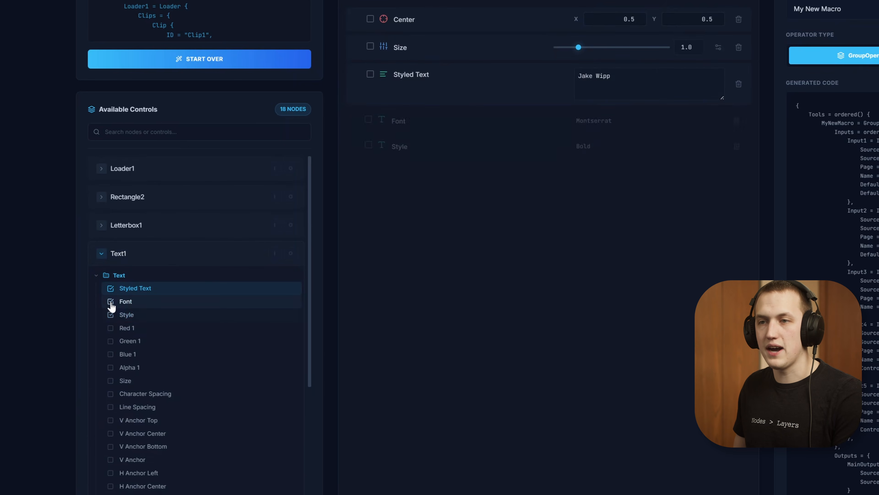
click(111, 328)
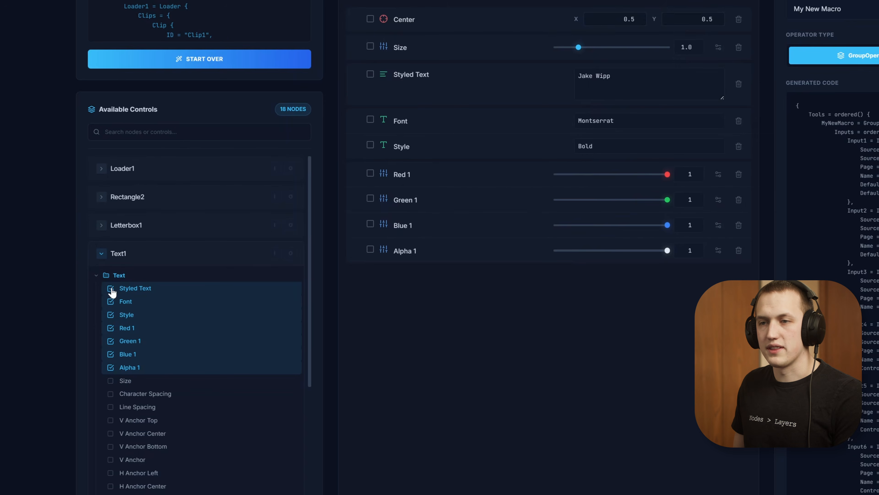
shift+click(110, 407)
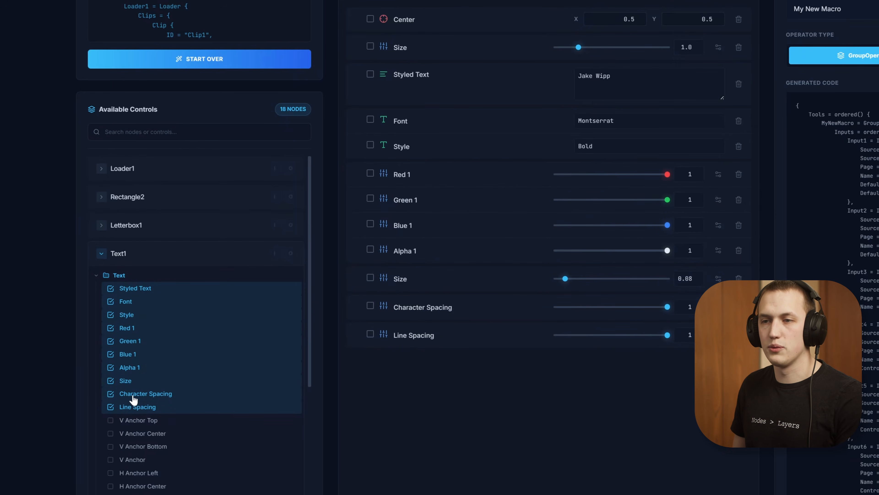
click(110, 409)
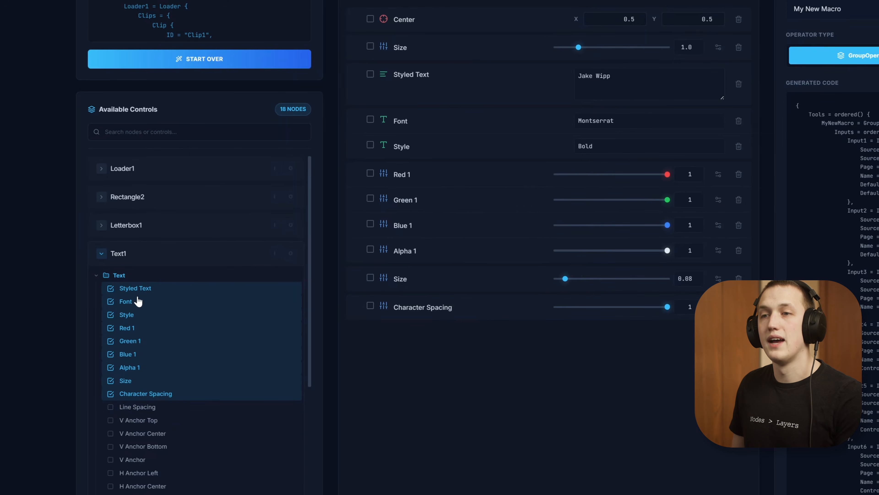
Add Text1's Layout Center to the layout, and paste the updated macro into DaVinci Resolve for viewing.
click(96, 275)
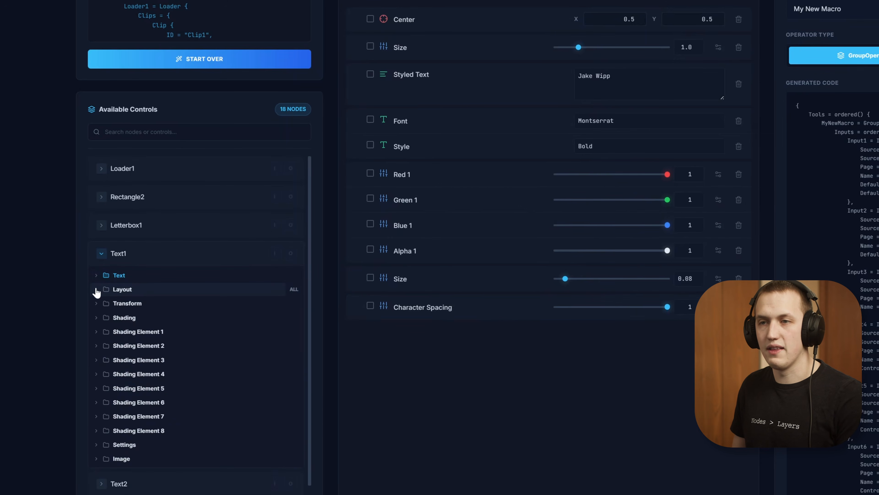
click(98, 290)
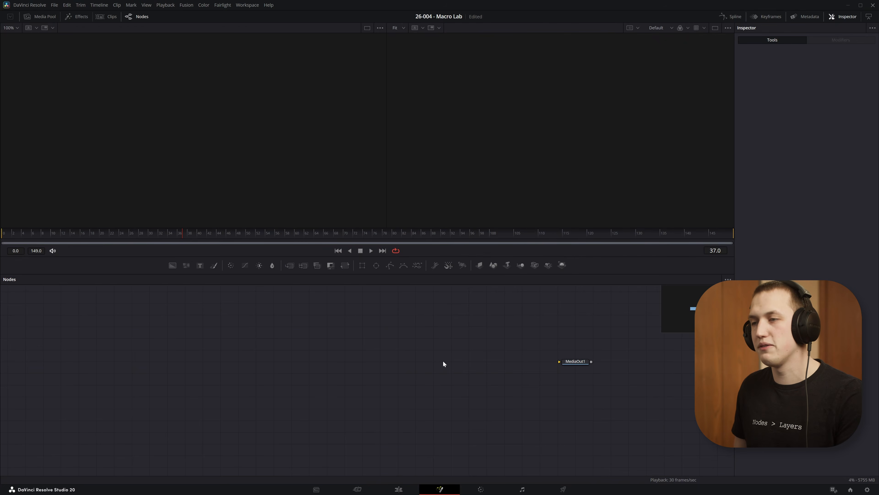
key(ctrl+v)
key(2)
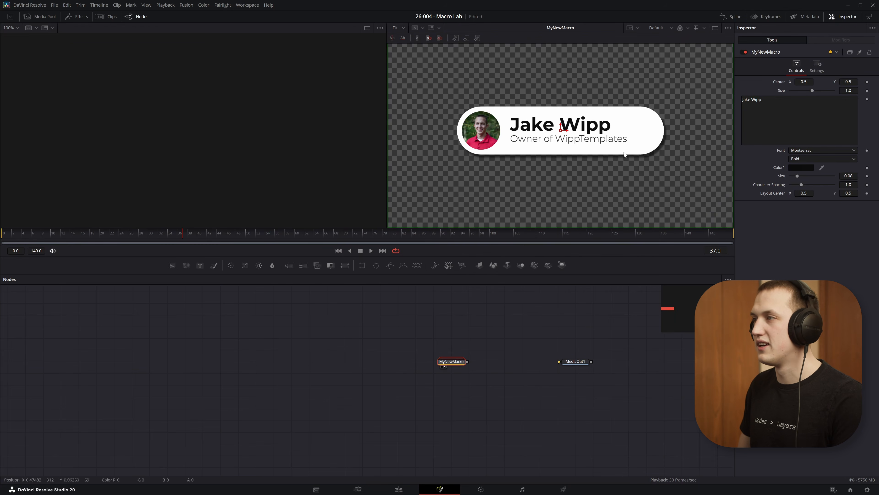
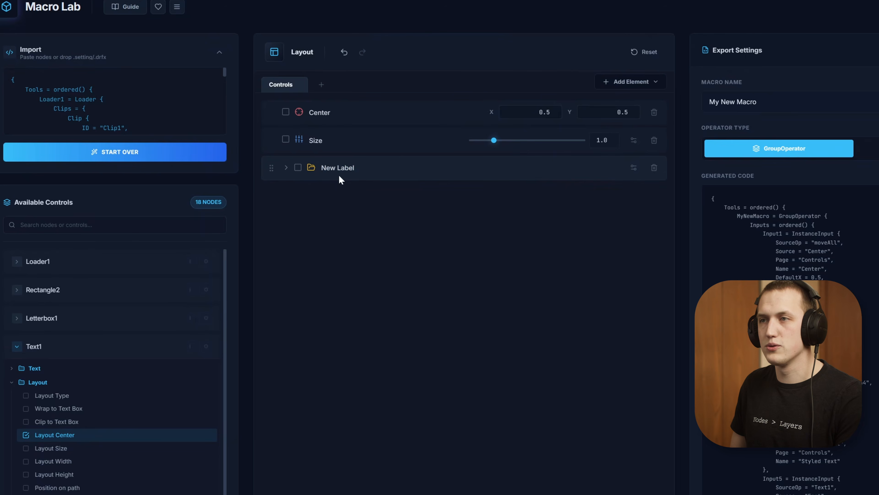
In Macro Lab, rename the New Label group to Name and copy the updated macro code.
double_click(337, 167)
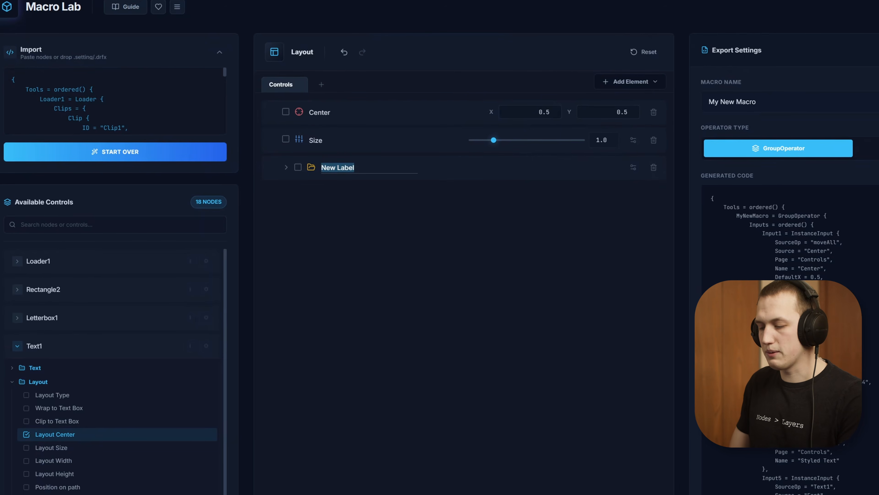
text(Name)
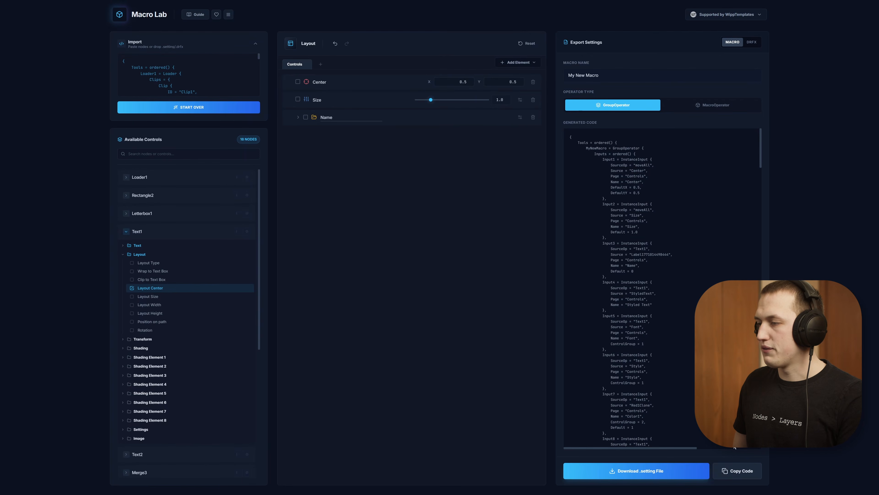
click(736, 471)
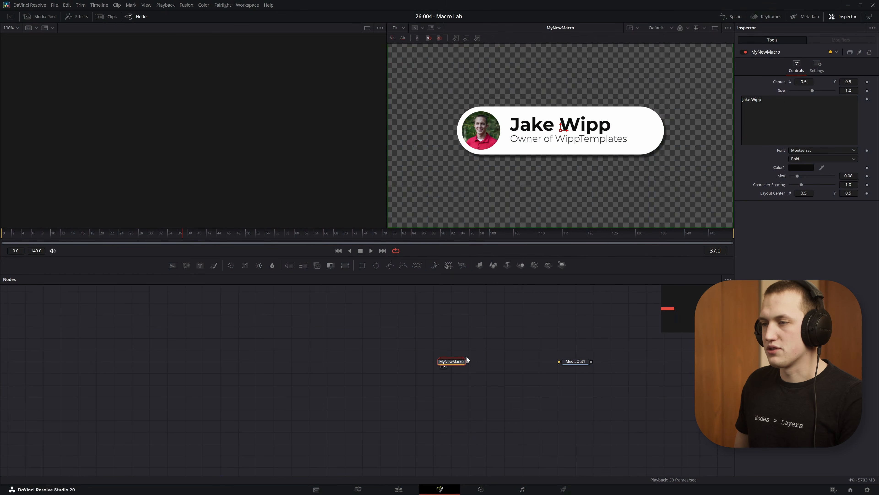
Replace the old macro node in DaVinci Resolve with the updated one and expand its Name group.
key(Delete)
key(ctrl+v)
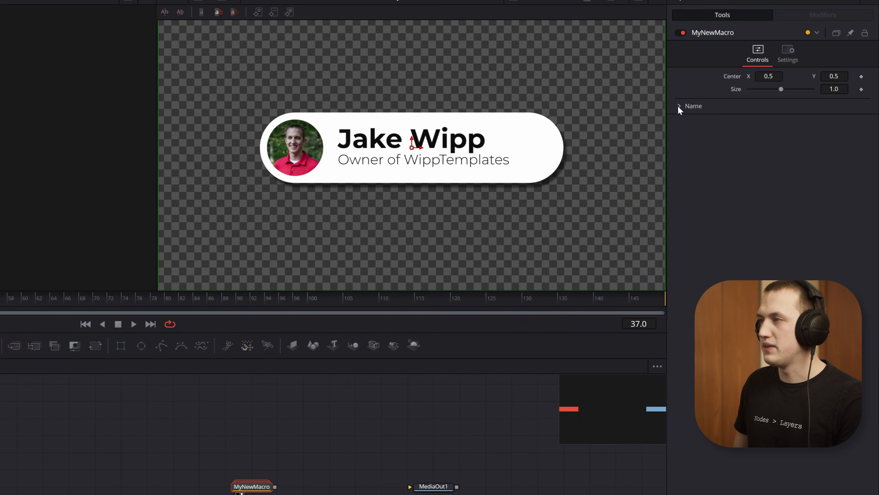
click(739, 101)
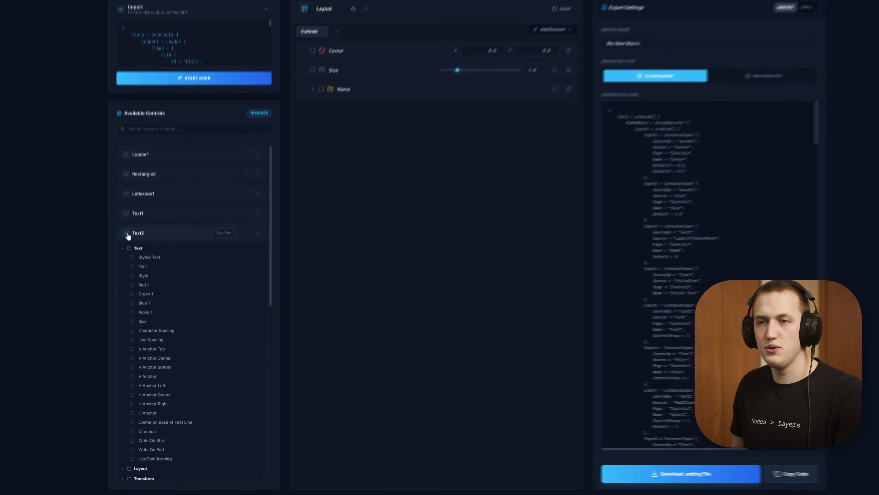
In Macro Lab, add Text2's text controls from Styled Text through Character Spacing, plus its Layout Center, to the layout.
click(144, 257)
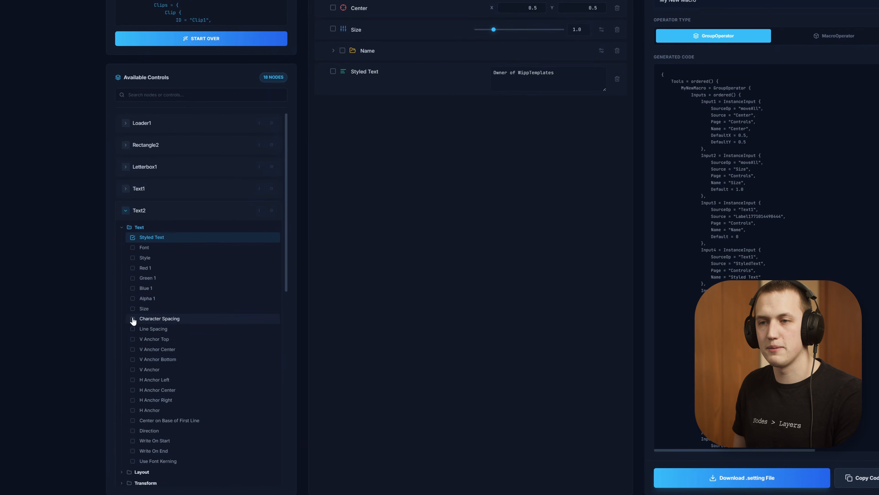
shift+click(142, 320)
click(121, 229)
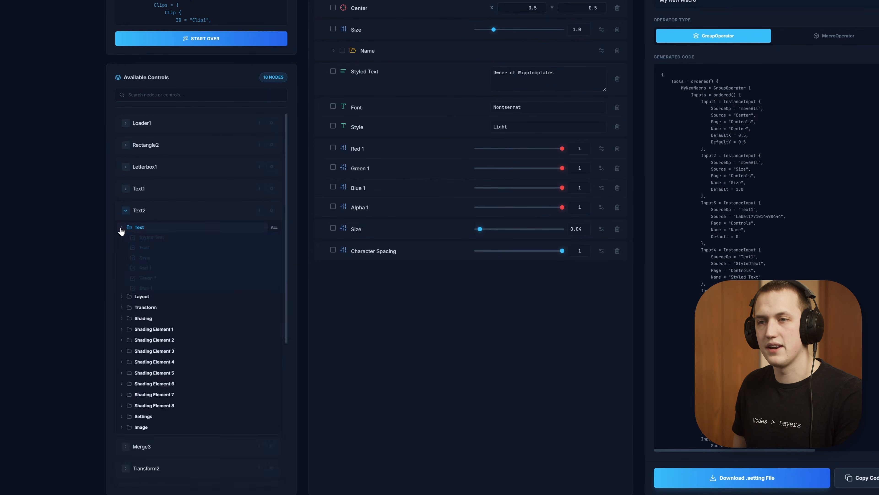
click(122, 239)
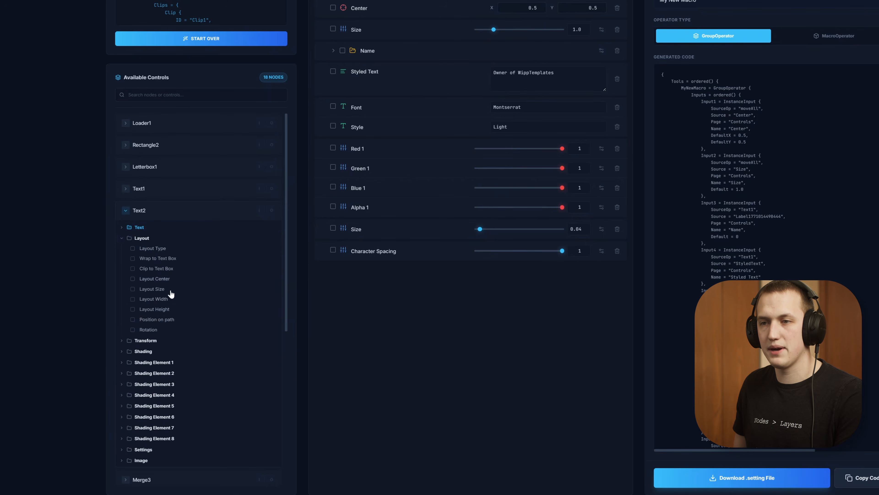
click(132, 279)
click(121, 238)
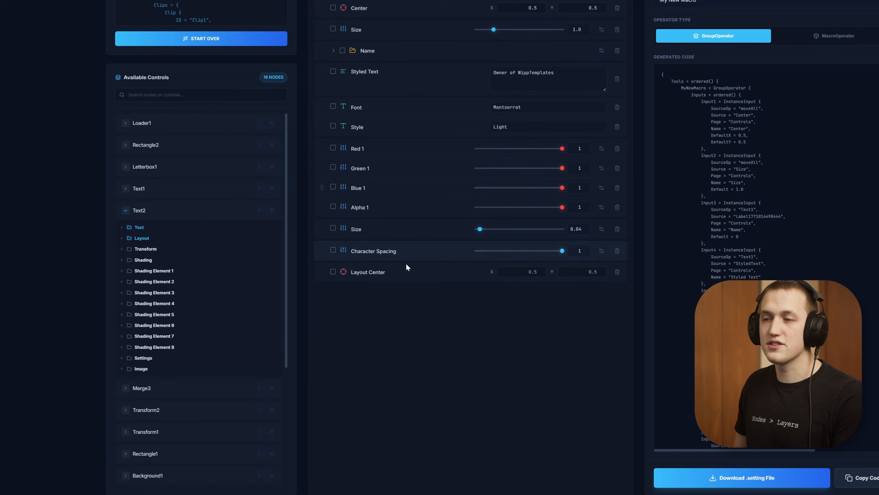
Rename Text2's Layout Center control in the layout to Text Offset.
double_click(362, 273)
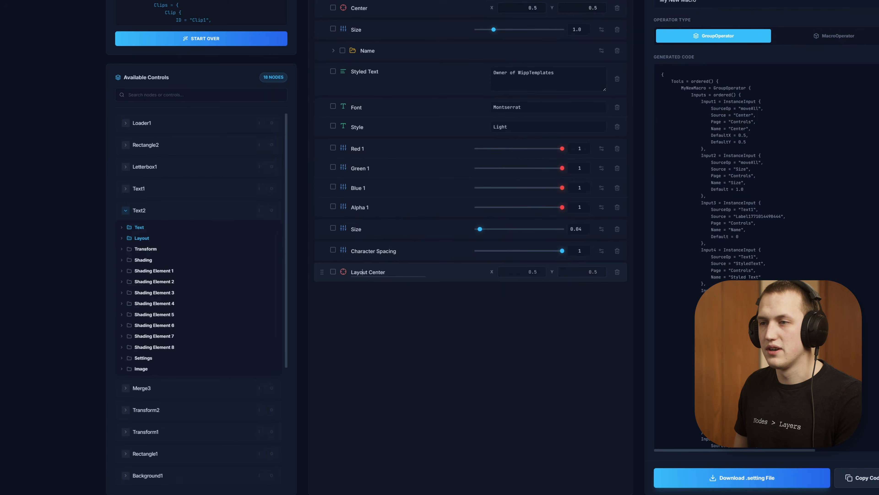
text(Te)
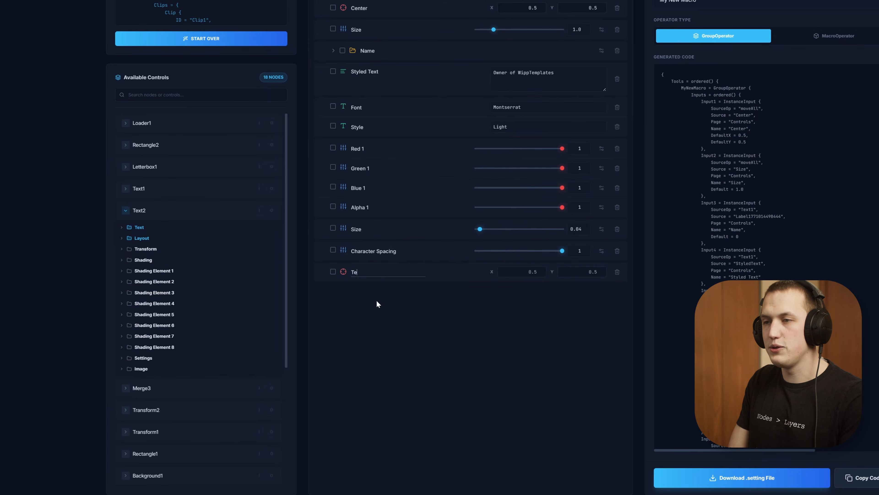
text(xt Offset)
key(Return)
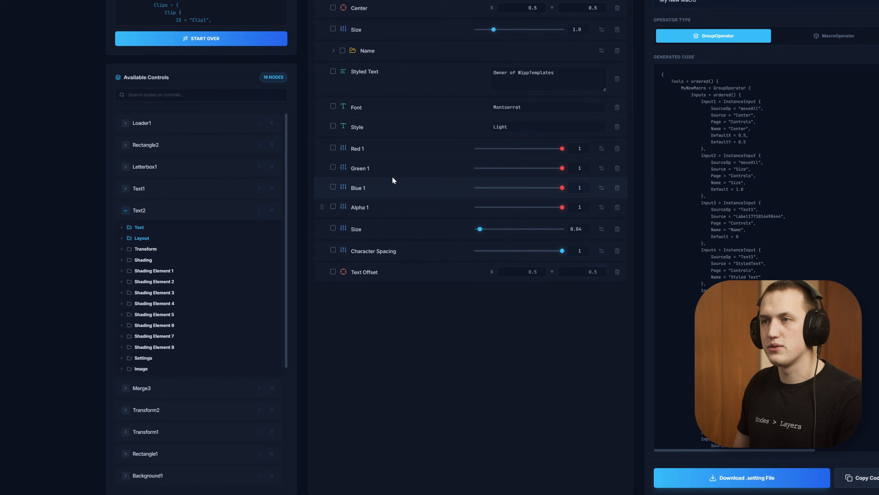
Rename the Layout Center control in the Name group to Text Offset.
click(333, 51)
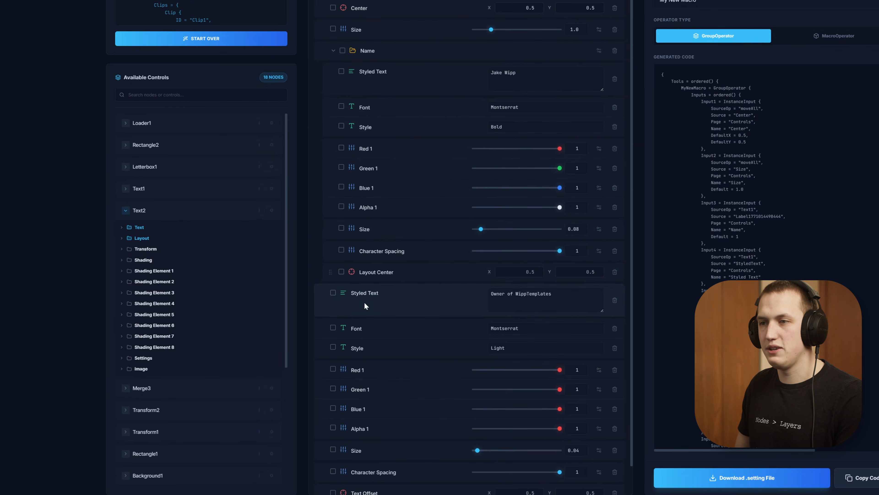
triple_click(368, 272)
text(Text)
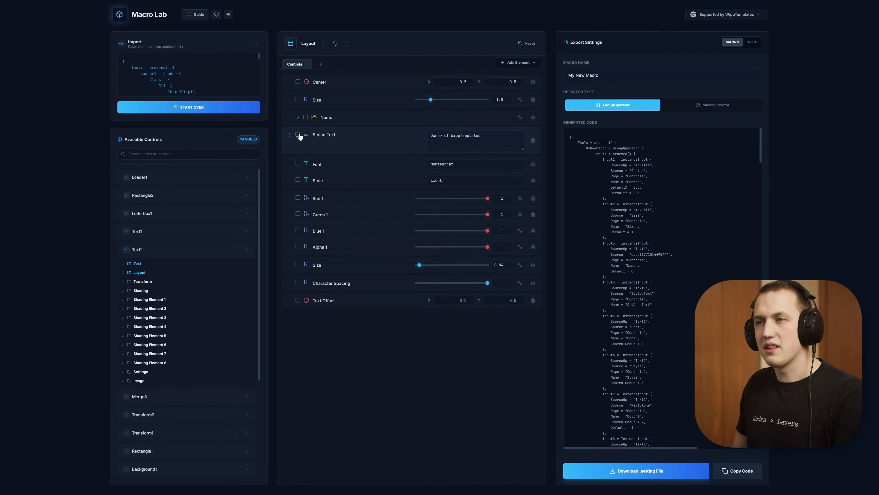
Group Text2's controls from Styled Text through Text Offset under a new label named Job Title.
click(299, 134)
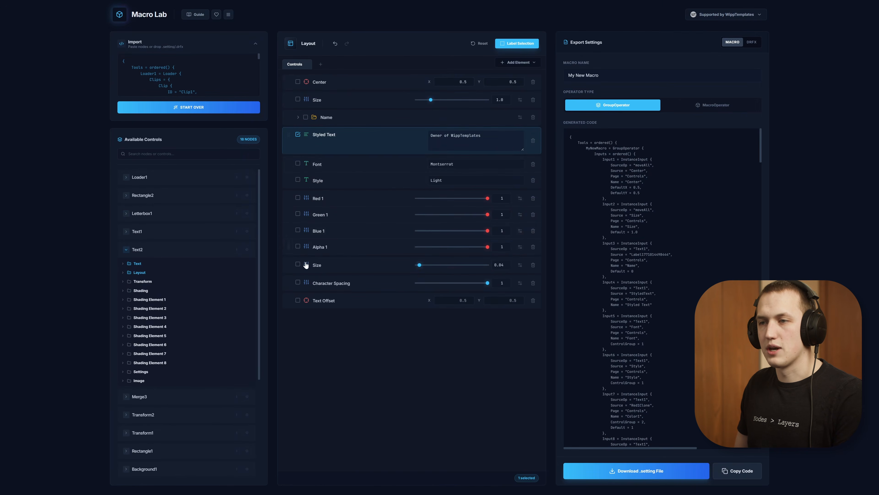
shift+click(298, 300)
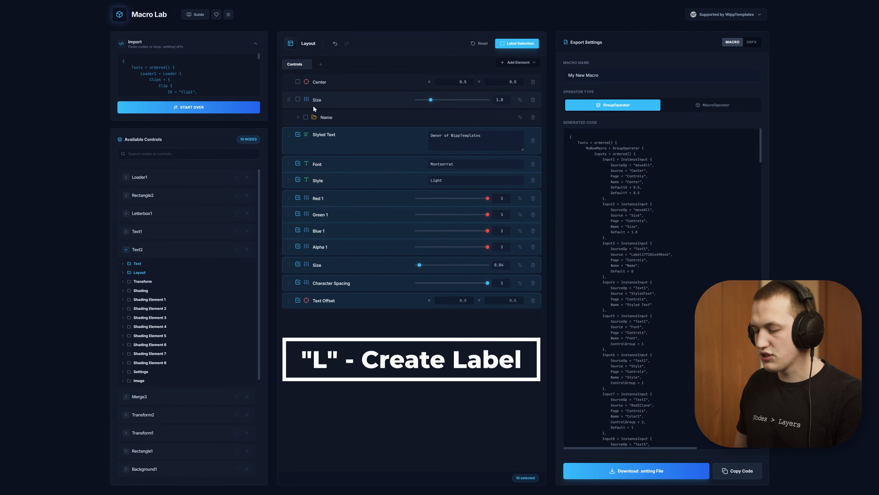
key(l)
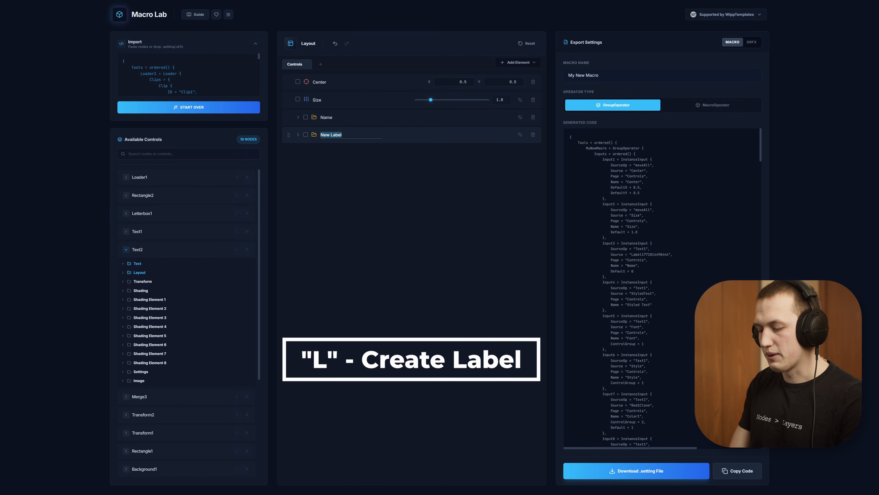
text(Job Title)
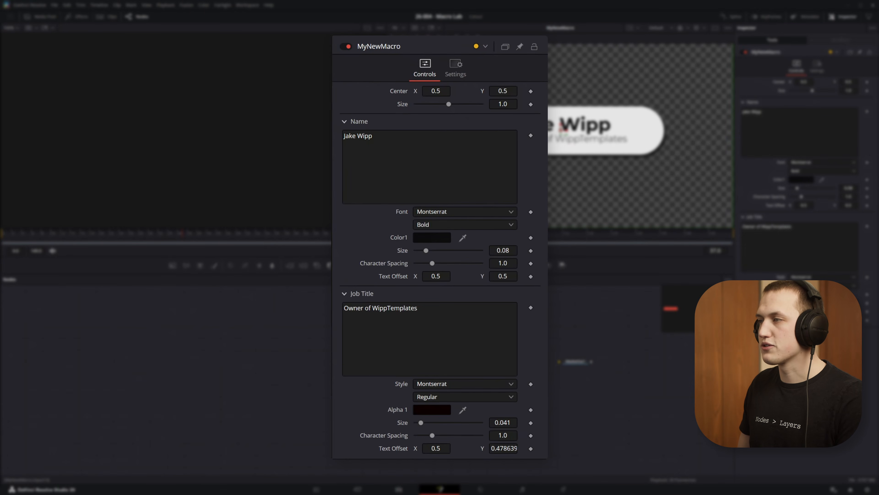
In DaVinci Resolve, try shifting the Text Offset X of the Name and Job Title groups, undoing each change.
drag(436, 276, 432, 276)
key(ctrl+z)
drag(435, 449, 445, 448)
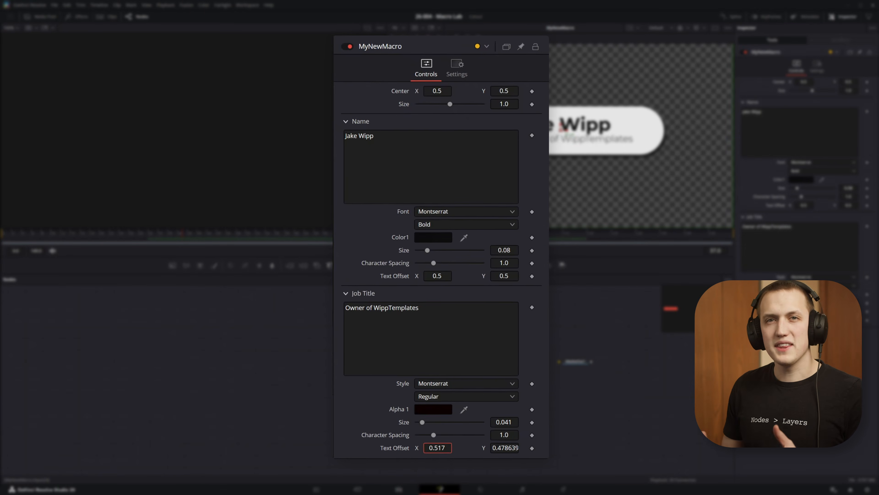
key(ctrl+z)
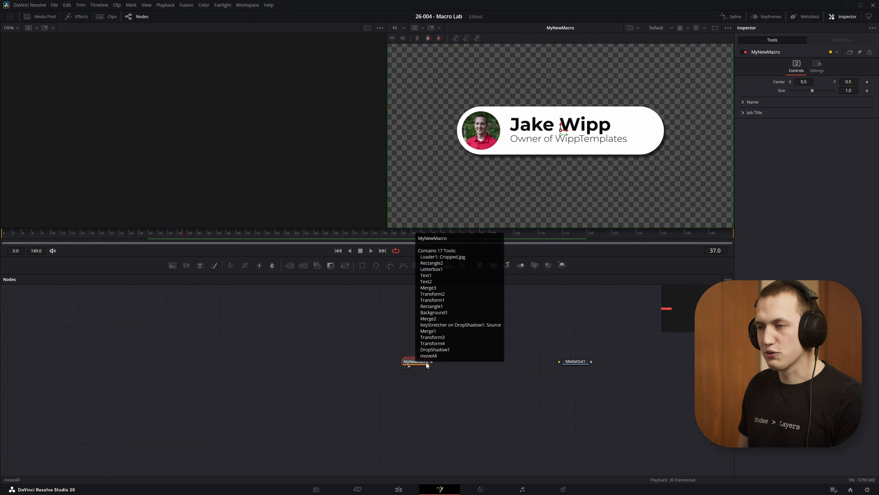
Expand the MyNewMacro group, select Merge2 inside it, then try adjusting its transform and undo the change.
double_click(425, 364)
drag(487, 357, 366, 357)
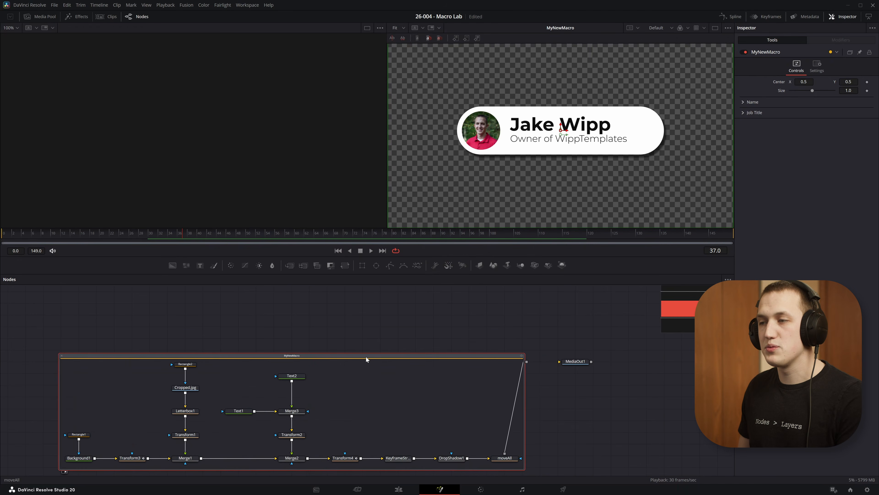
drag(422, 405, 521, 349)
scroll(400, 392, up, 3)
click(382, 417)
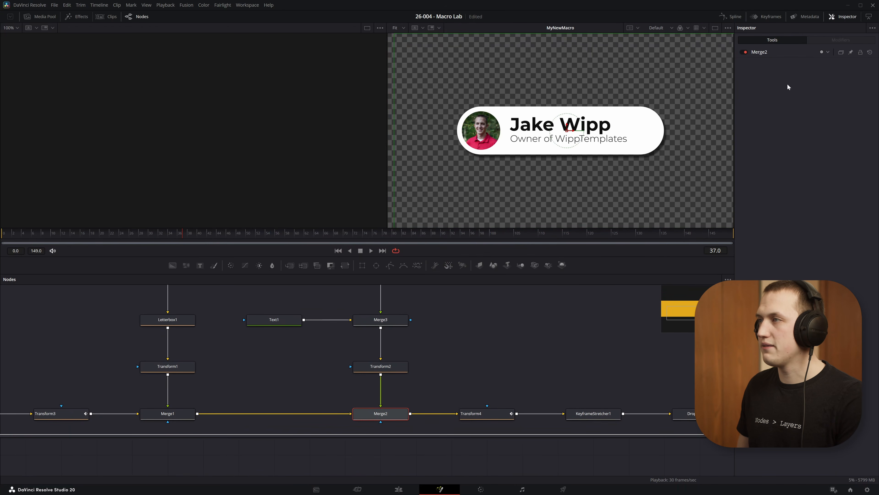
drag(849, 90, 843, 90)
key(ctrl+z)
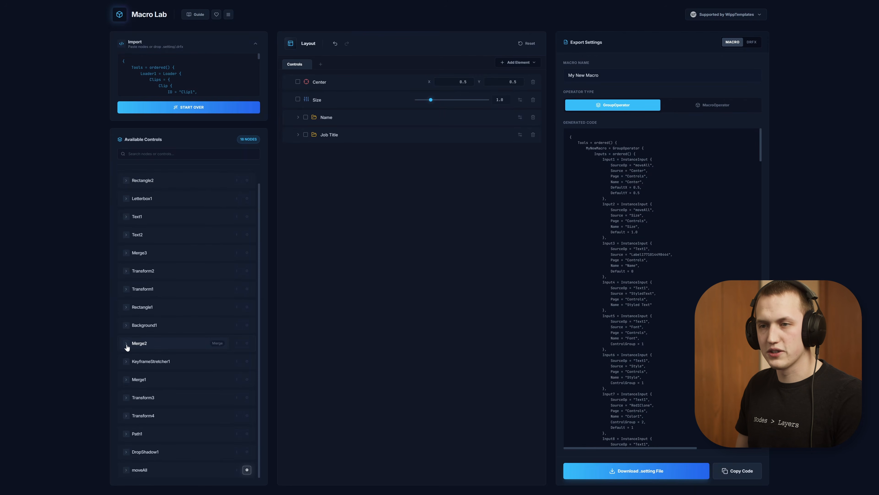
In Macro Lab, add Merge2's Center to the layout, rename it Shift Text and place it directly above the Name group.
click(127, 347)
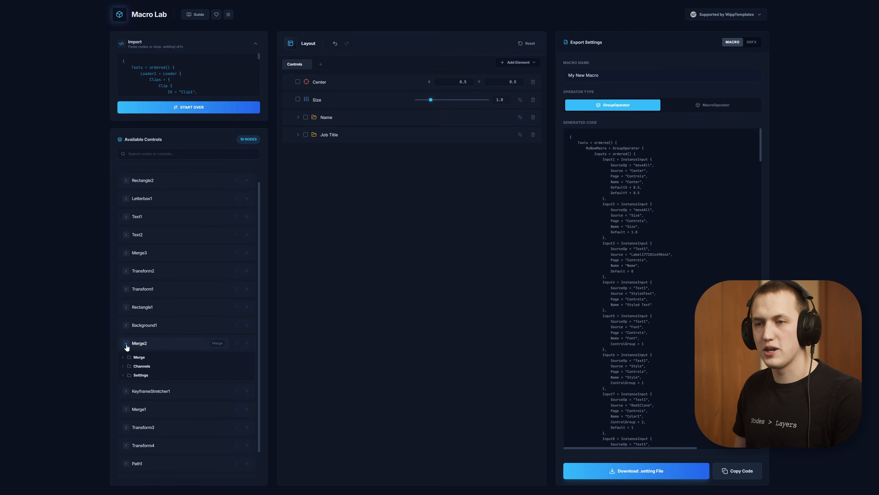
click(124, 358)
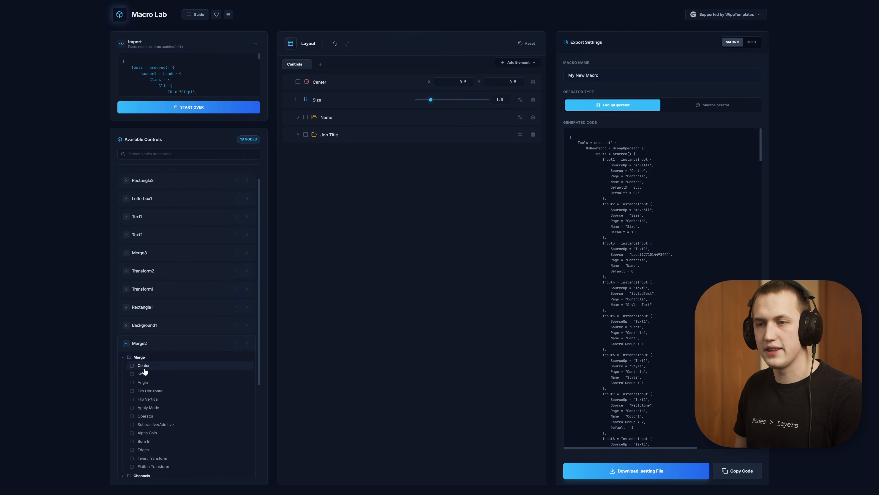
click(131, 366)
key(ctrl+a)
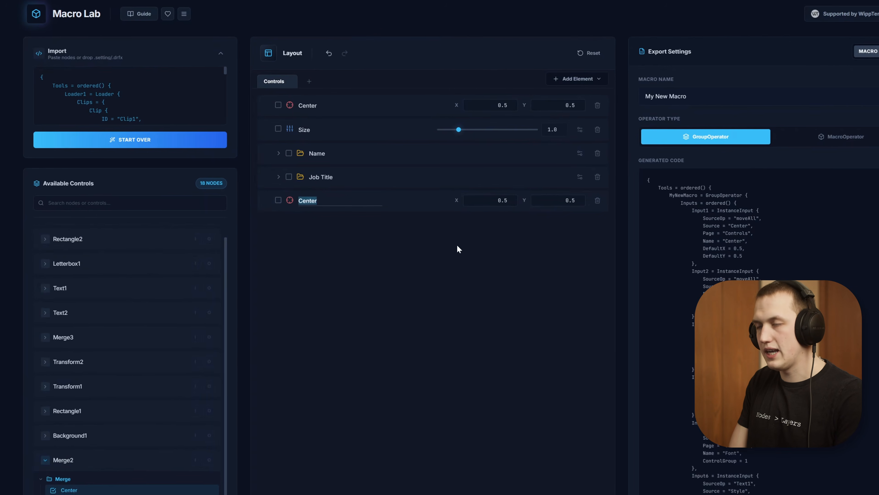
text(Shift Text)
key(Return)
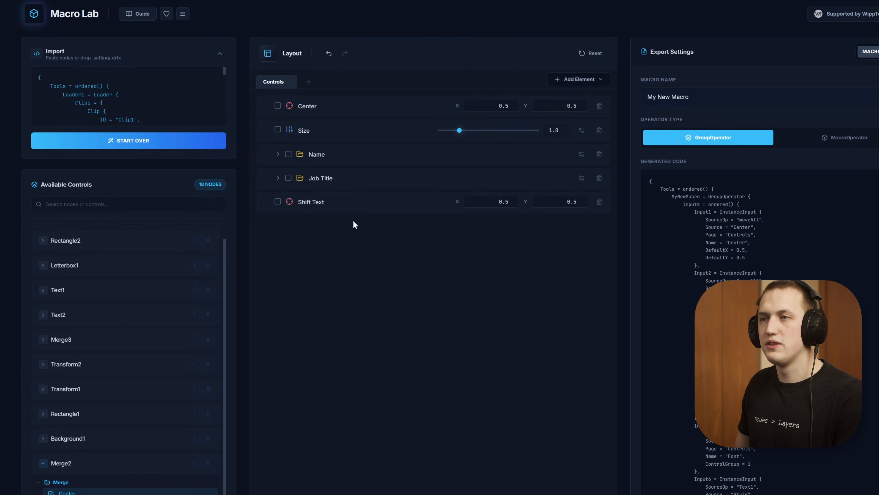
drag(266, 201, 274, 153)
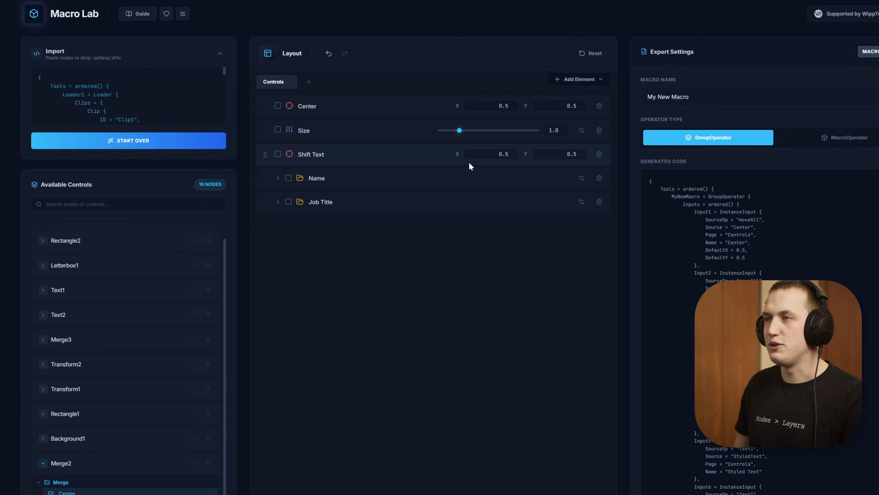
Add a separator and place it between the Size and Shift Text controls, keeping the Job Title group collapsed.
click(593, 80)
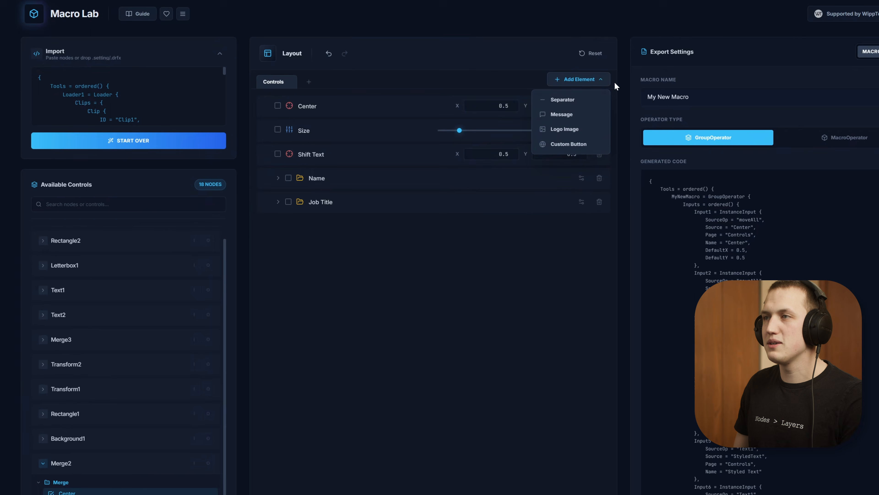
click(576, 99)
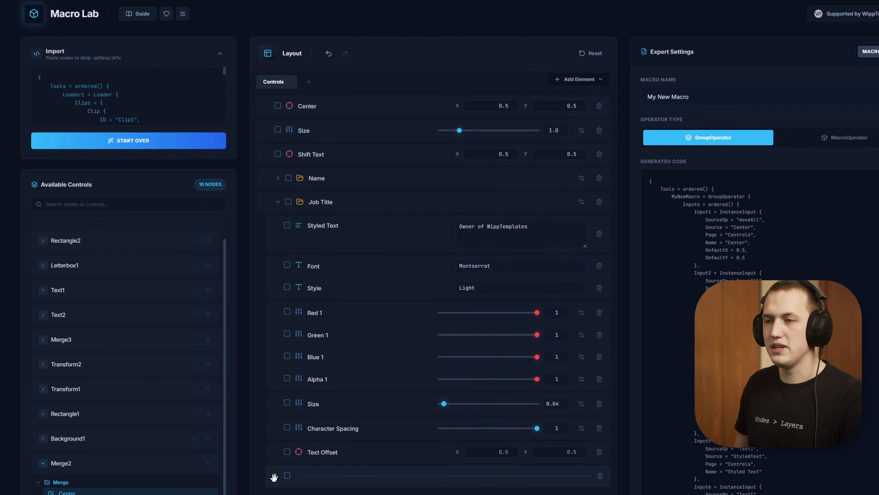
drag(274, 476, 276, 154)
click(278, 225)
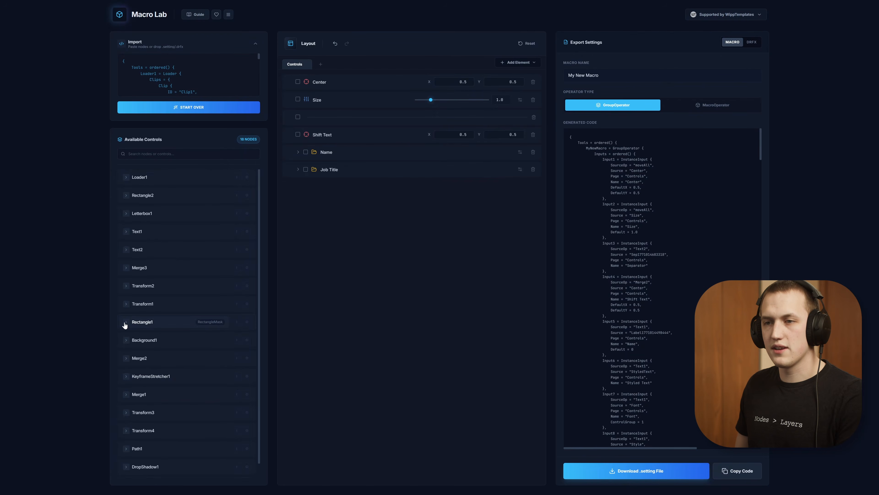
Add Rectangle1's Width, Height and Corner Radius controls to the layout, followed by a separator.
click(125, 322)
scroll(185, 309, down, 2)
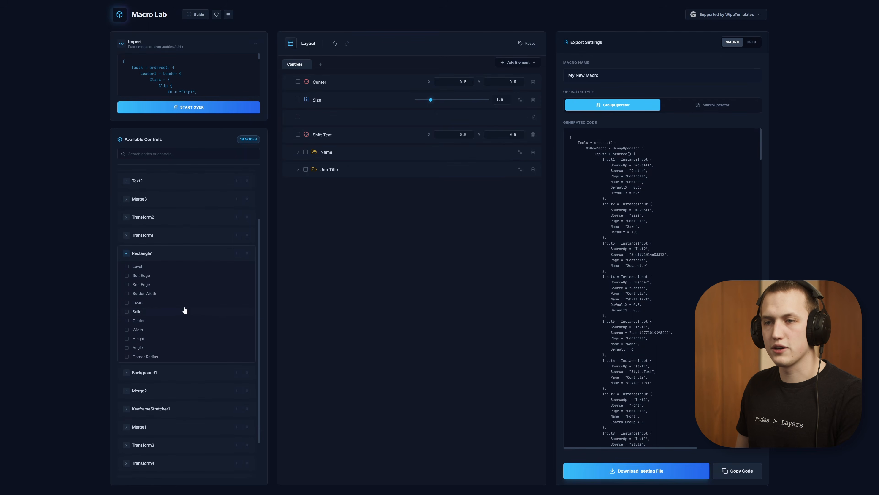
click(126, 338)
click(126, 356)
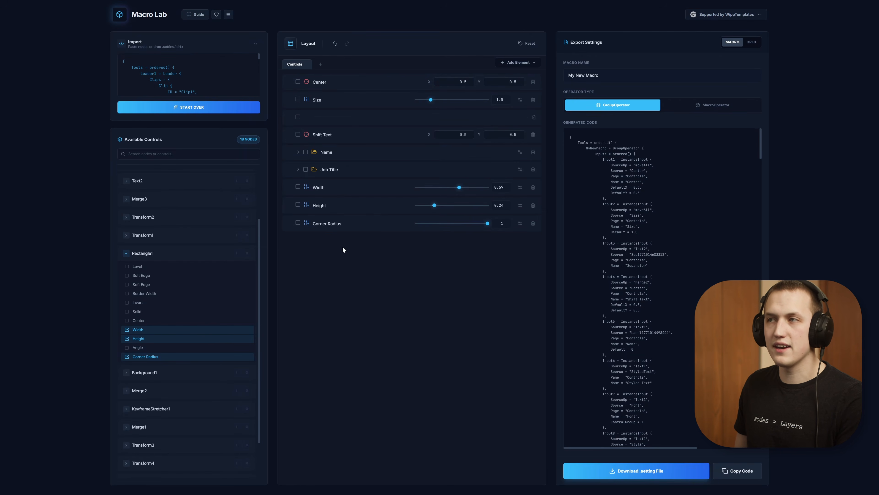
click(527, 62)
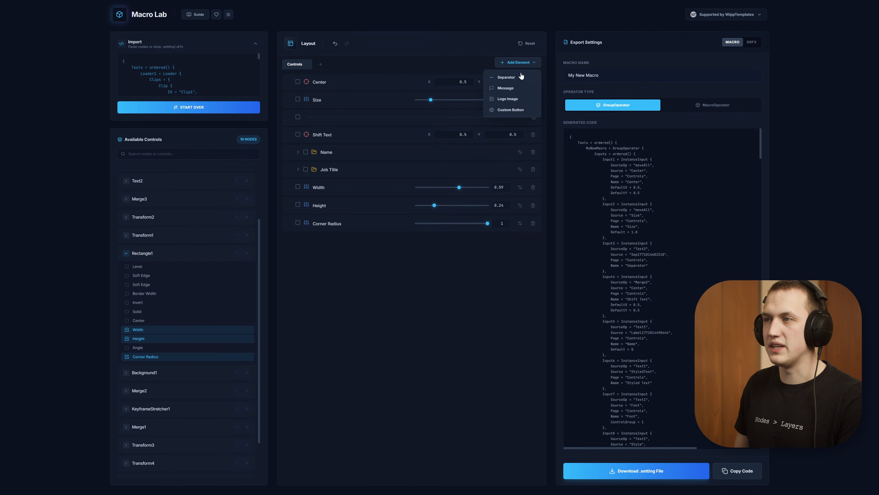
click(515, 79)
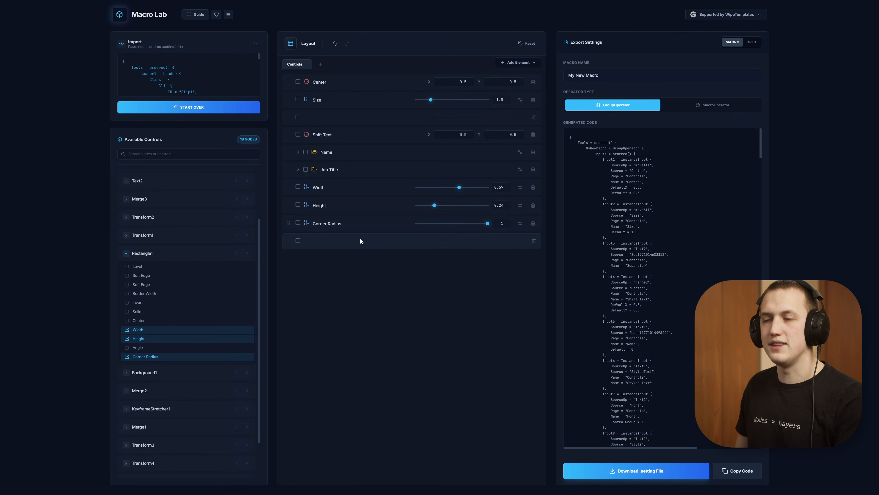
Add all of Background1's Color controls to the layout below the second separator.
click(136, 253)
click(126, 325)
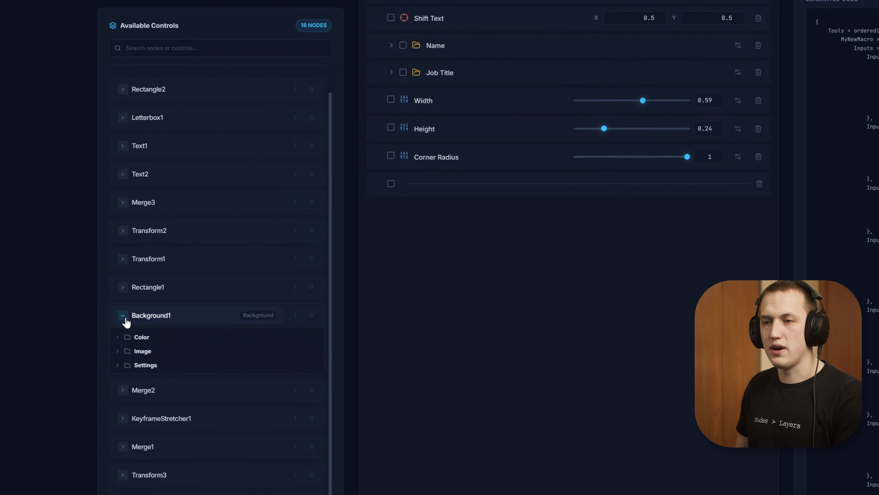
click(118, 341)
scroll(203, 344, down, 10)
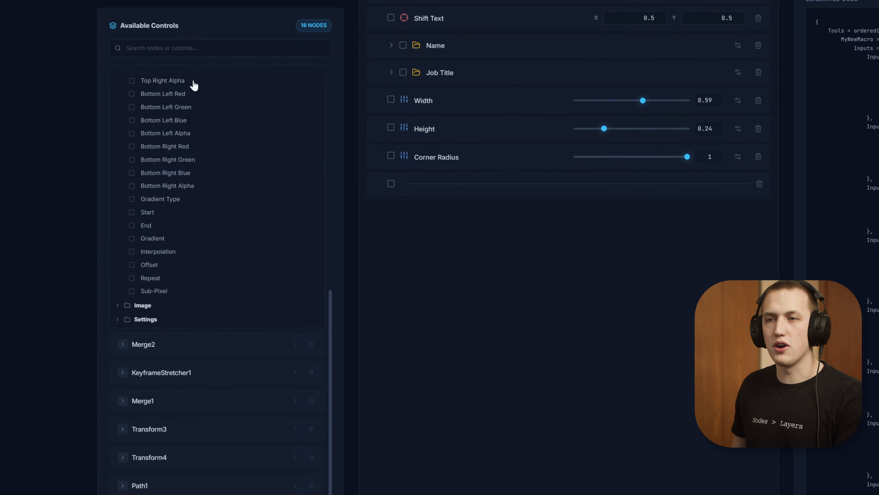
scroll(180, 338, up, 5)
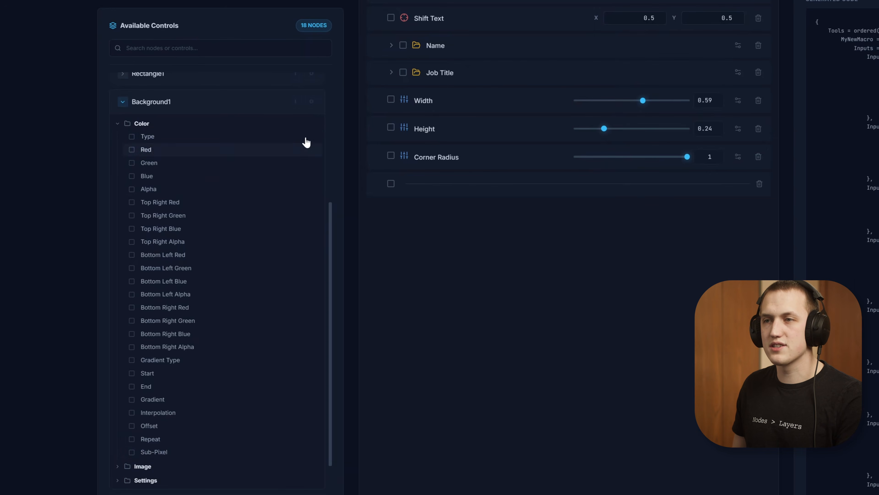
mouse_move(312, 129)
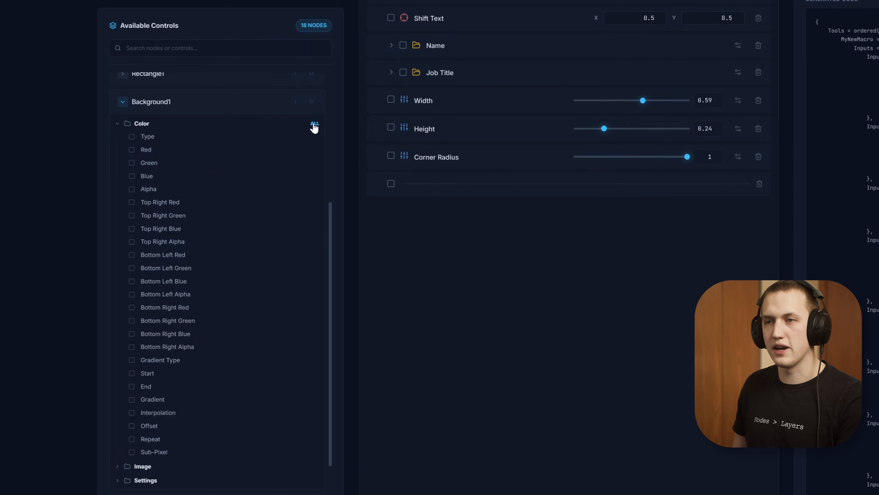
click(314, 125)
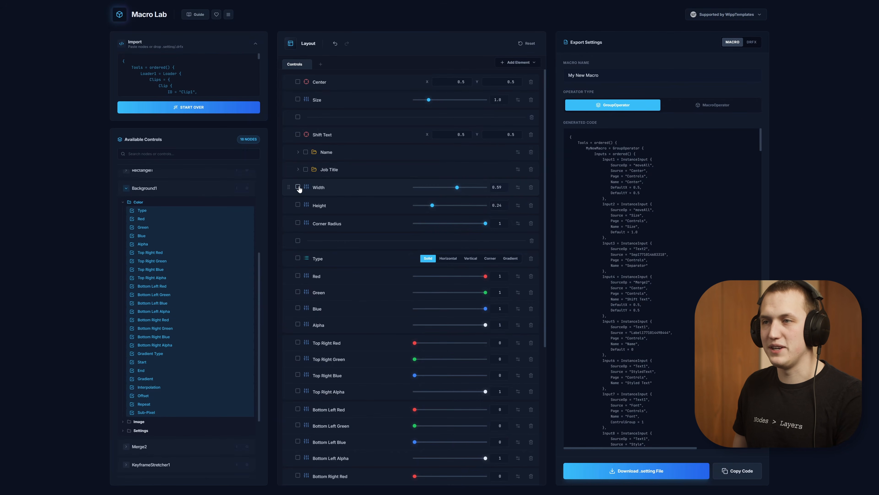
Group the controls from Width through Sub-Pixel, including the separator, under a new label named Bar Controls.
click(299, 187)
scroll(308, 370, down, 6)
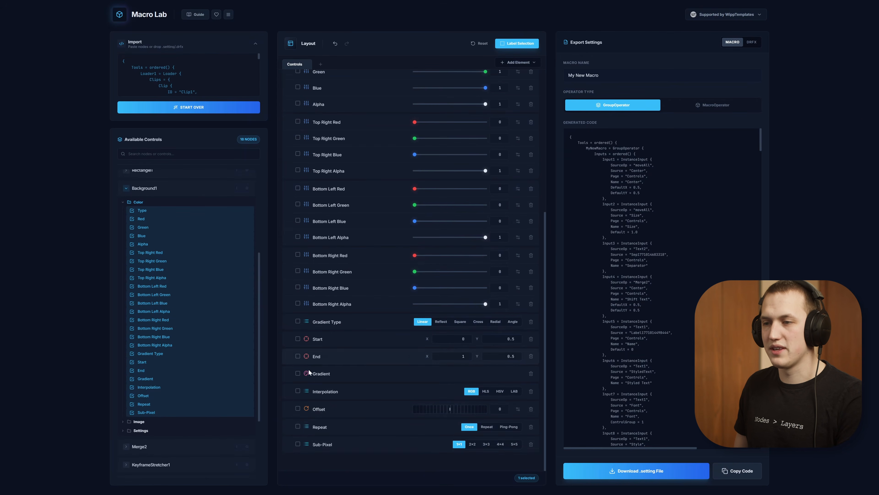
shift+click(298, 444)
key(l)
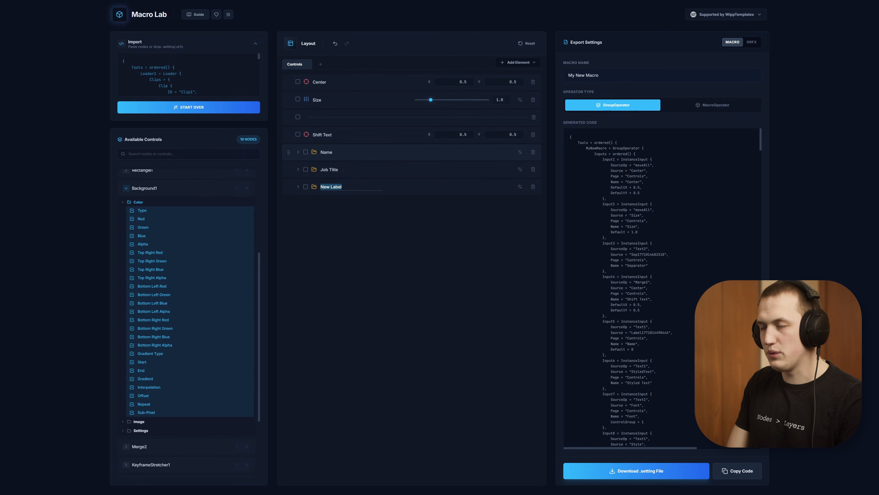
text(B)
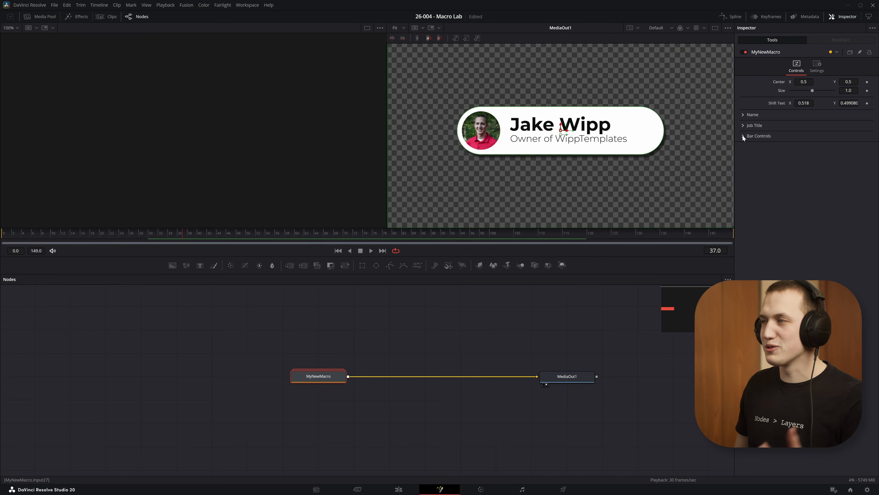
In DaVinci Resolve, try the Gradient type in the macro's Bar Controls and return it to Solid Color.
click(799, 173)
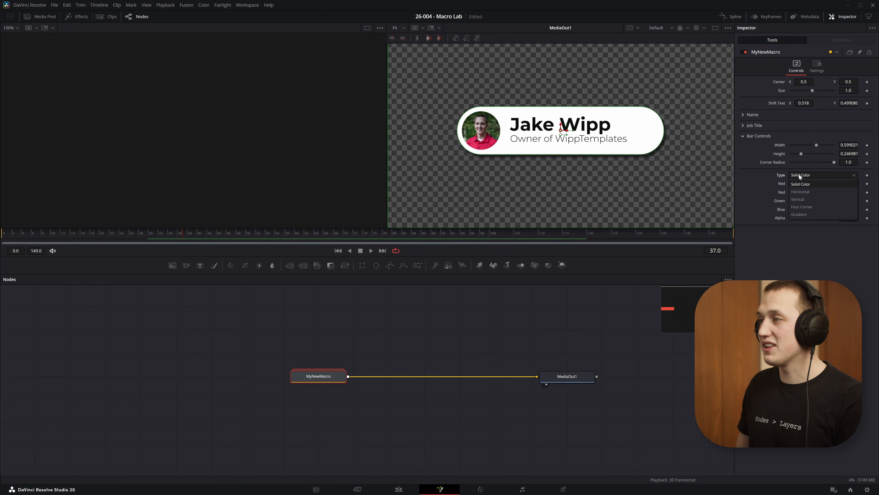
click(811, 212)
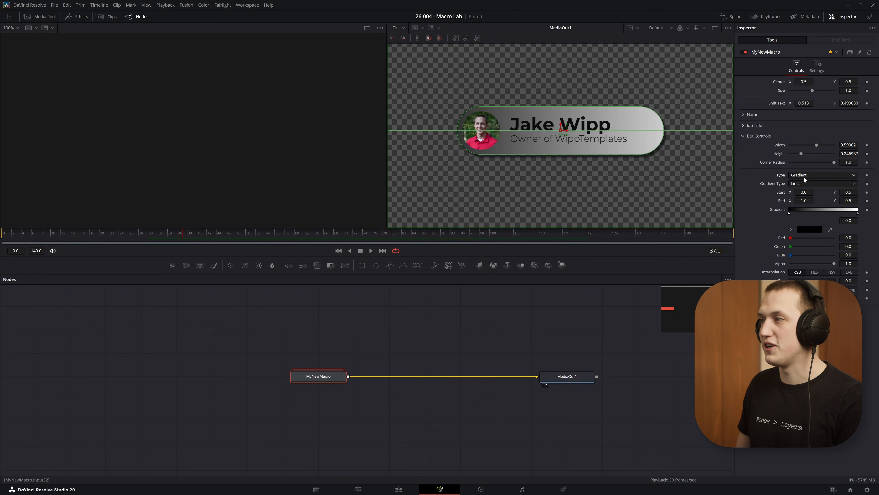
click(804, 176)
click(803, 183)
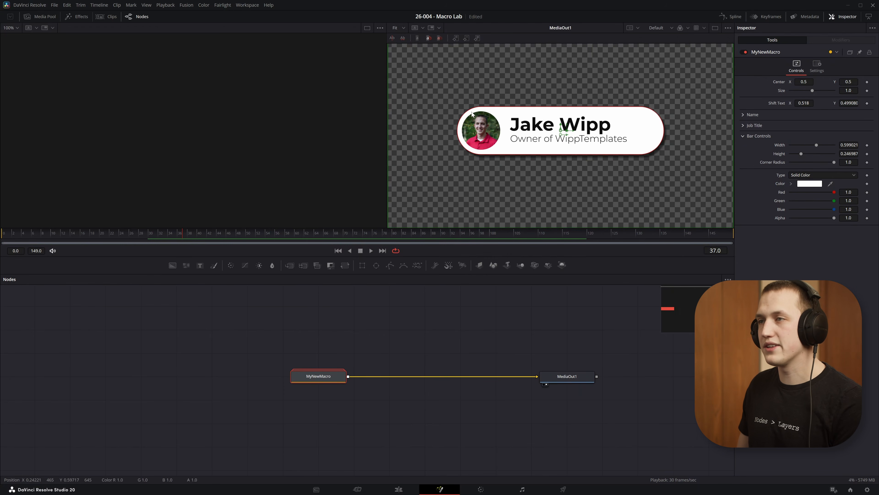
mouse_move(471, 112)
mouse_down()
mouse_move(445, 82)
mouse_move(437, 117)
mouse_move(485, 115)
mouse_up()
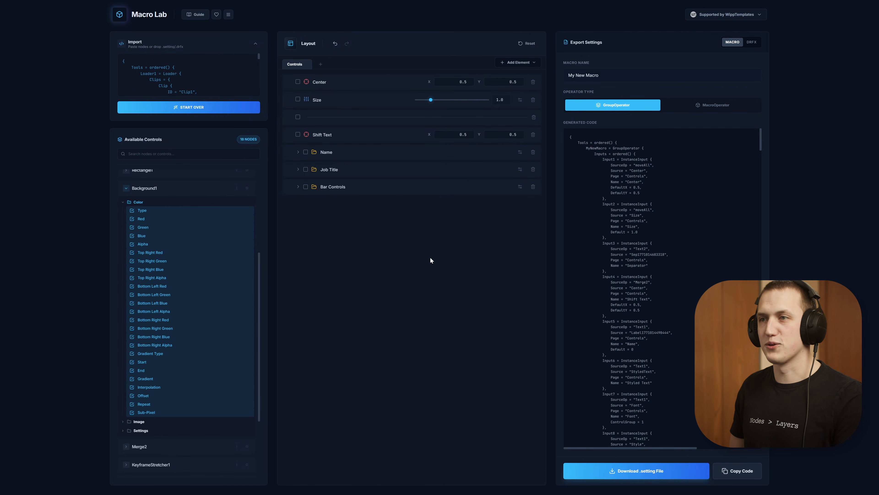
Add DropShadow1's Shadow Strength, Drop Angle, Drop Distance and Blur controls to the layout.
click(126, 187)
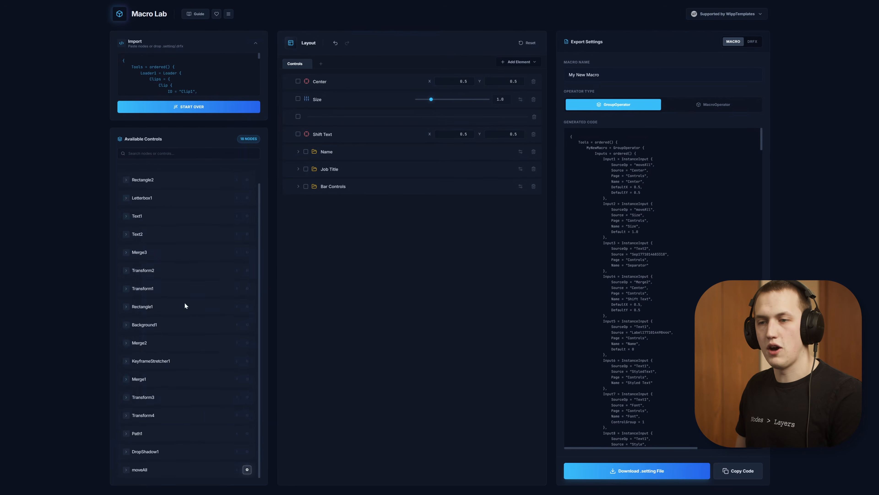
click(127, 449)
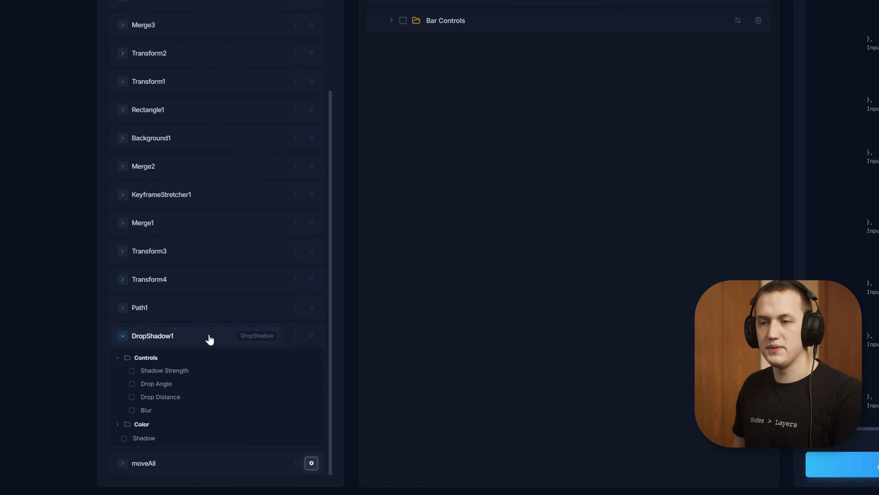
click(131, 371)
click(131, 384)
click(133, 397)
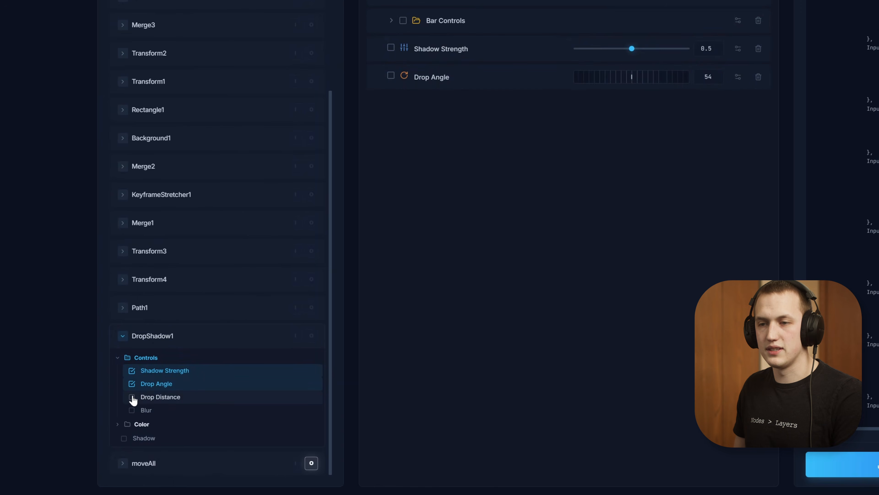
click(131, 410)
Add DropShadow1's Color Red, Color Green and Color Blue controls and its Shadow toggle to the layout.
click(121, 427)
scroll(124, 427, down, 2)
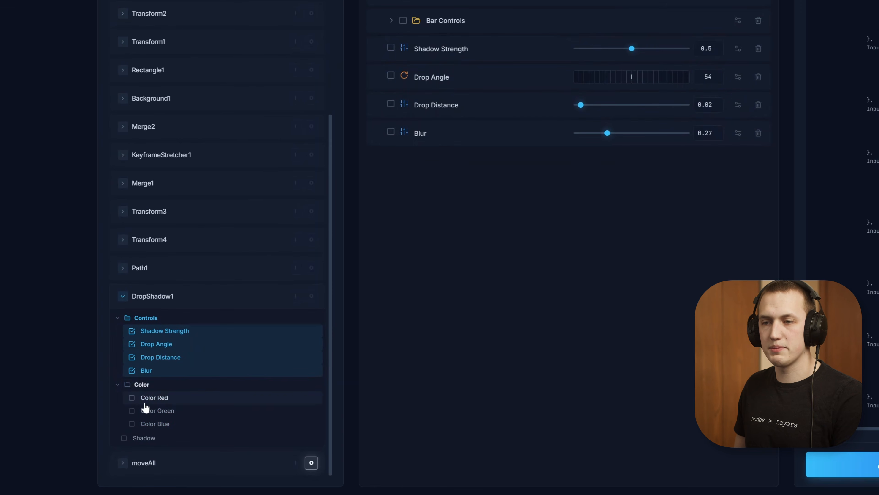
click(143, 403)
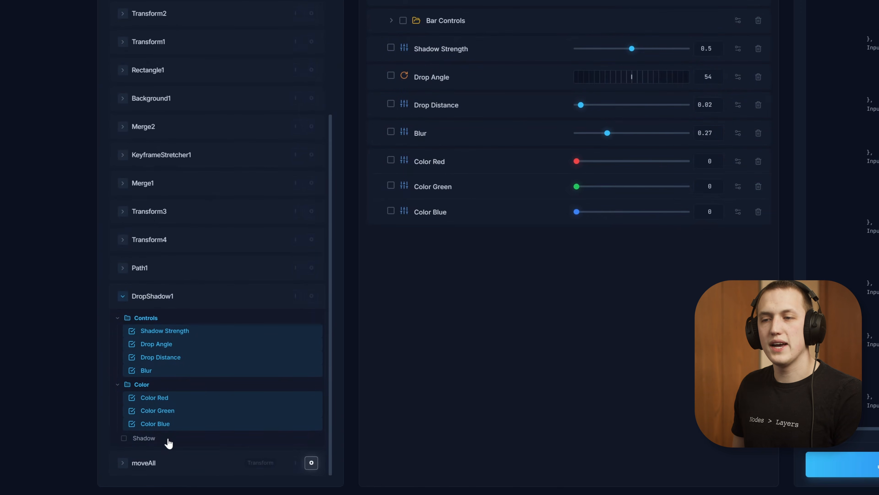
click(157, 438)
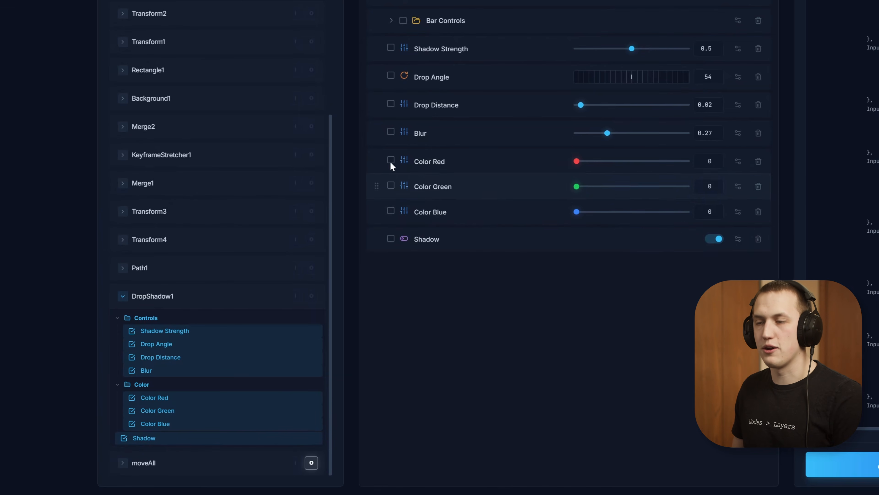
Move the Shadow toggle above Shadow Strength and insert a separator directly beneath it.
drag(377, 239, 380, 79)
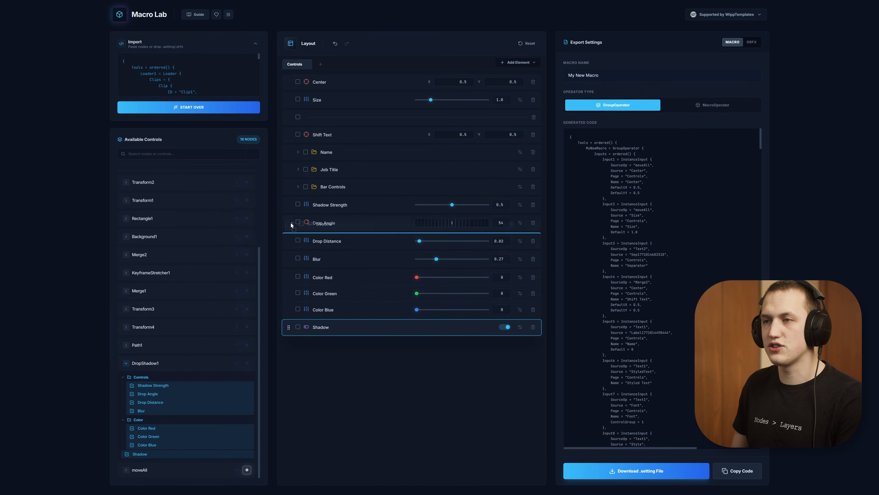
drag(292, 225, 284, 205)
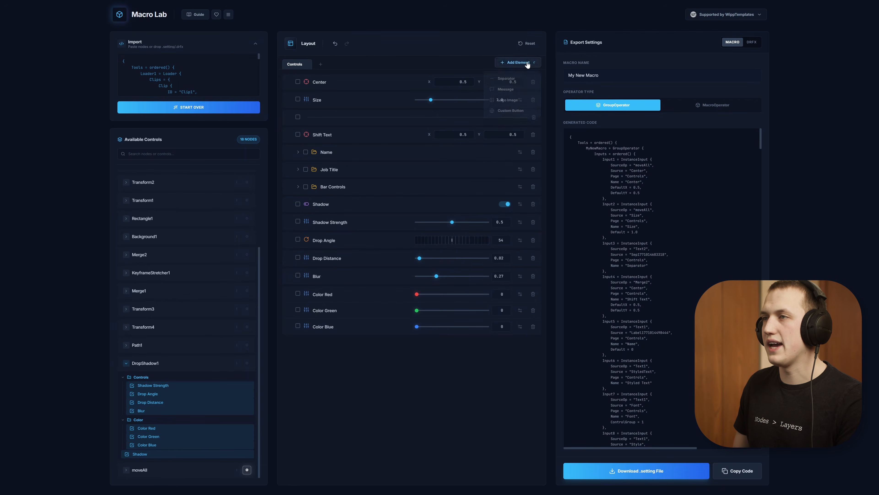
click(518, 62)
click(505, 81)
drag(292, 343, 298, 218)
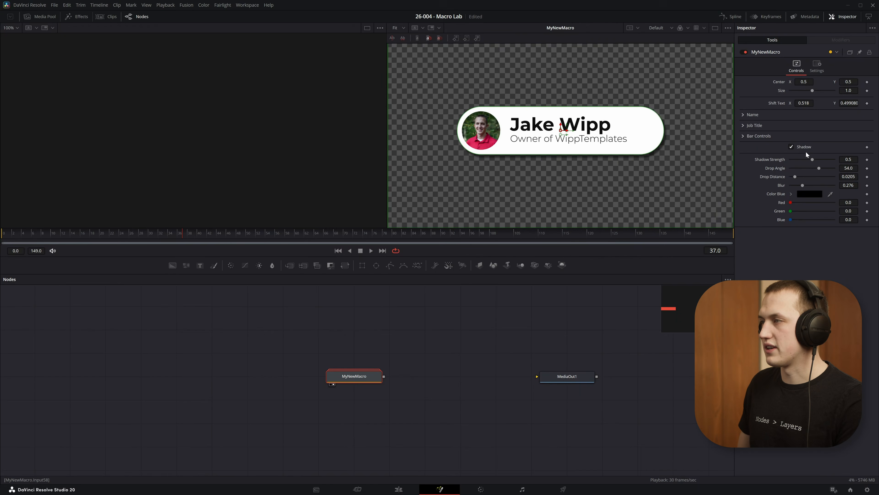
In DaVinci Resolve, test switching the macro's Shadow checkbox off and on.
click(807, 145)
click(806, 146)
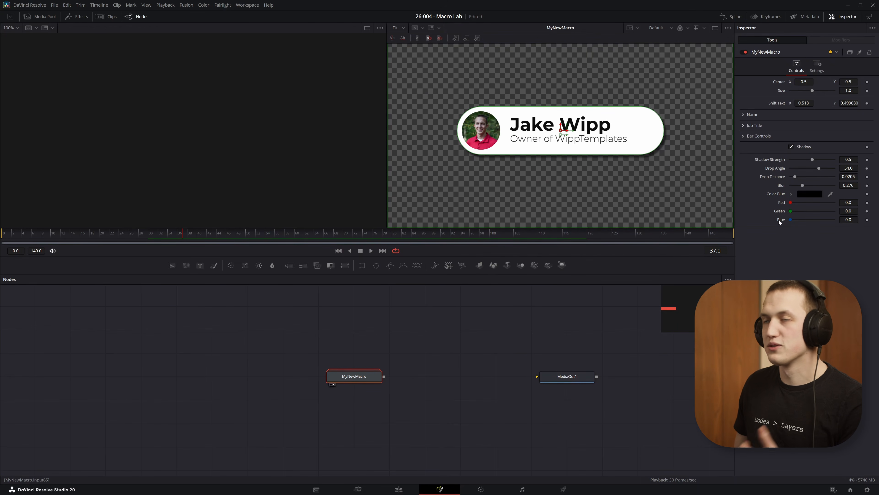
click(803, 147)
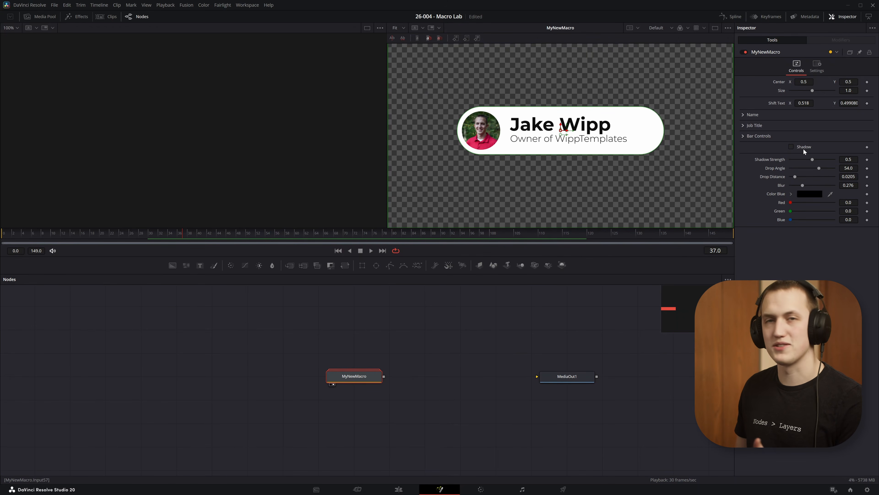
click(814, 165)
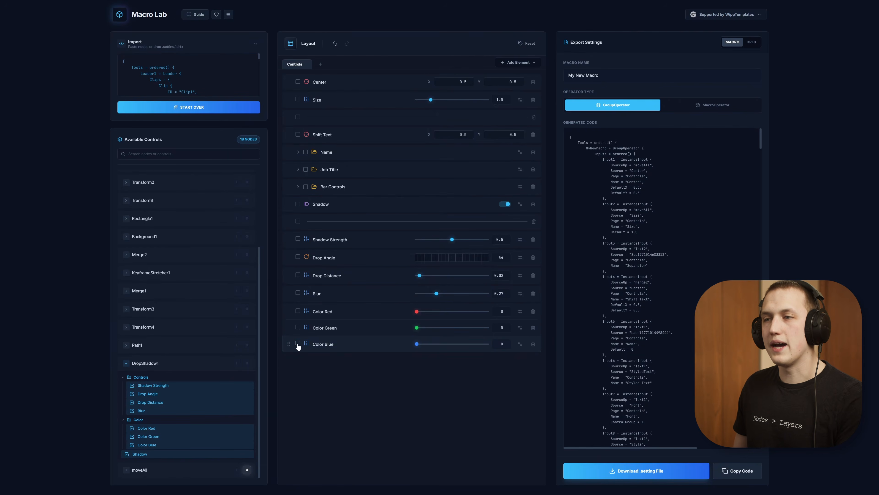
In Macro Lab, group the controls from the separator below Shadow through Color Blue under a new label named Hidden Label.
click(297, 344)
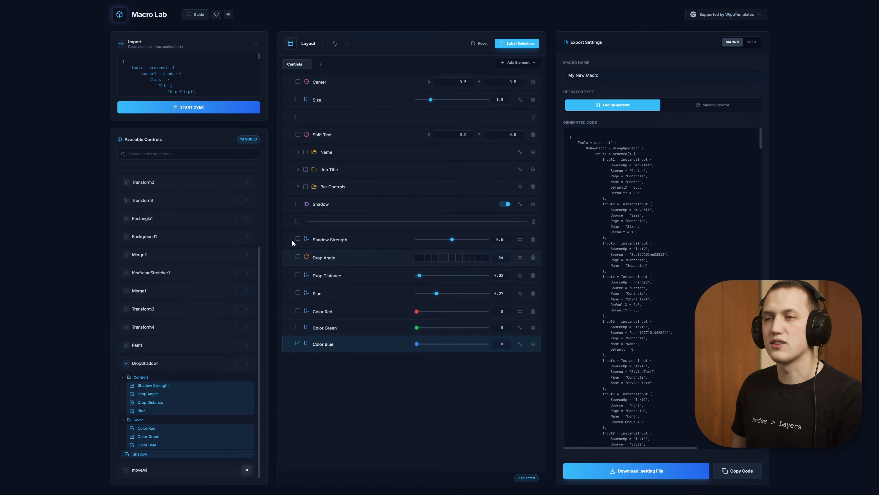
shift+click(298, 221)
text(l)
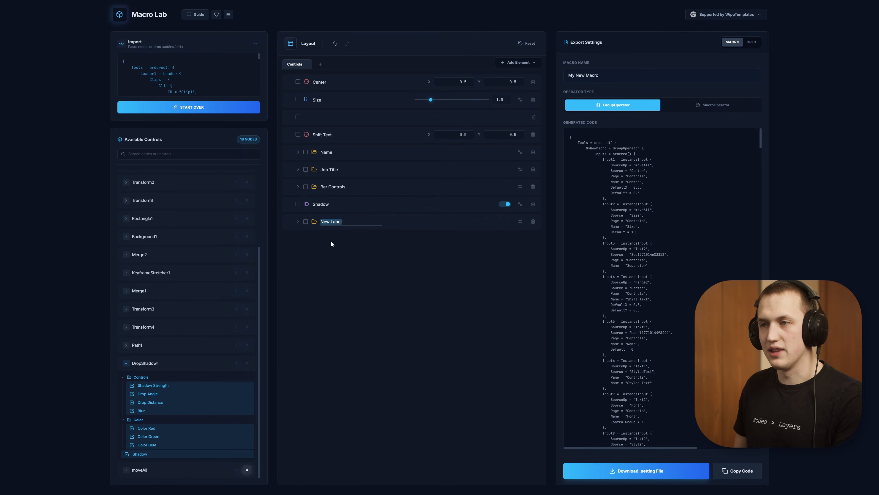
text(Hidden Label)
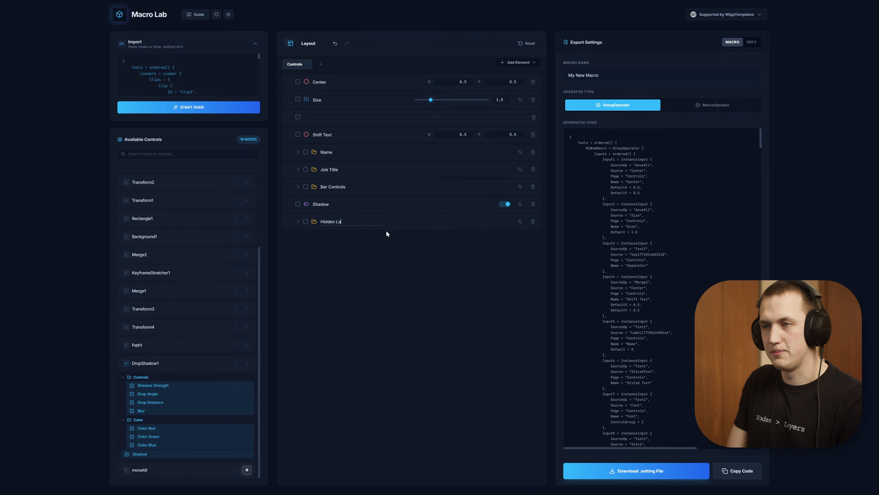
key(Return)
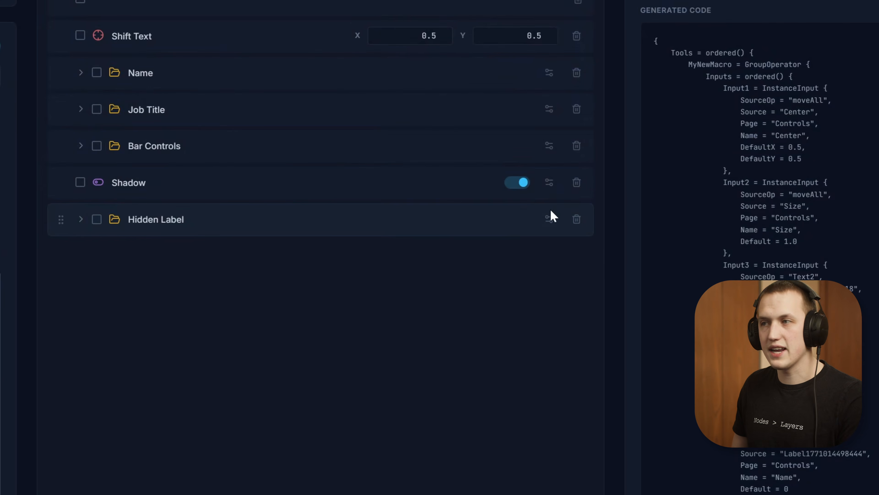
Make the Hidden Label group a hidden label driven by the expression DropShadow1.Shadow.
click(550, 219)
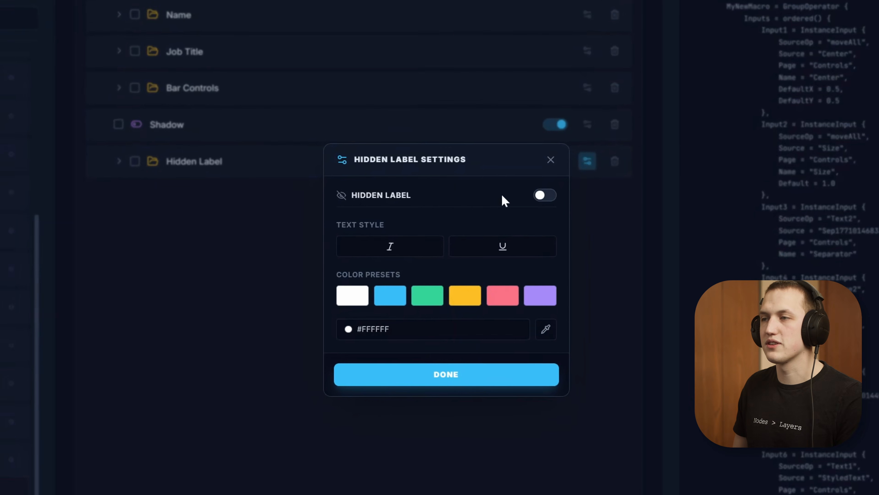
click(545, 195)
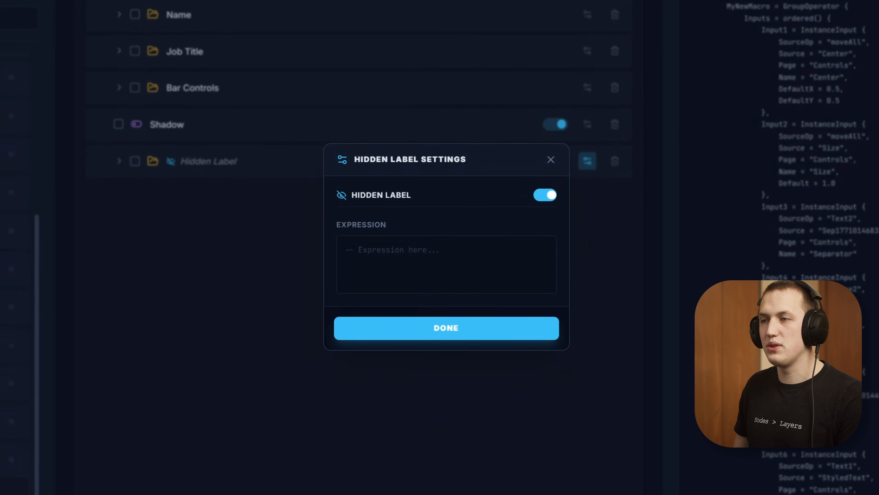
click(416, 252)
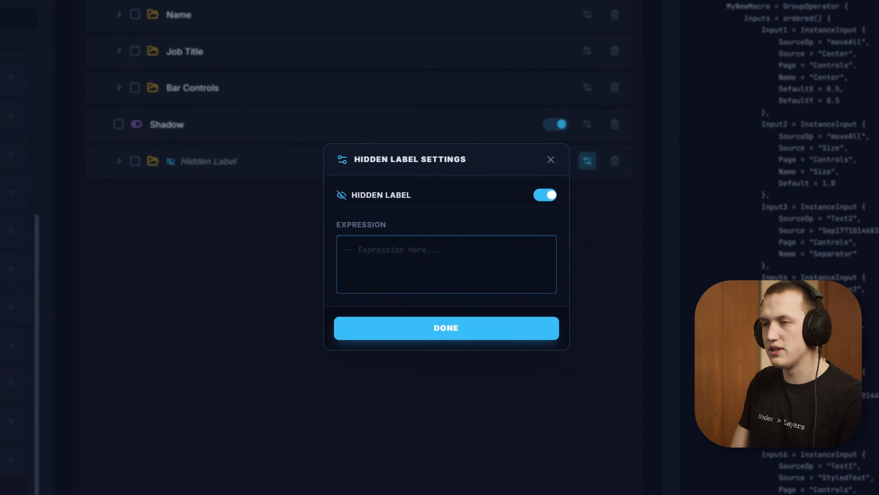
text(DropShadow1.)
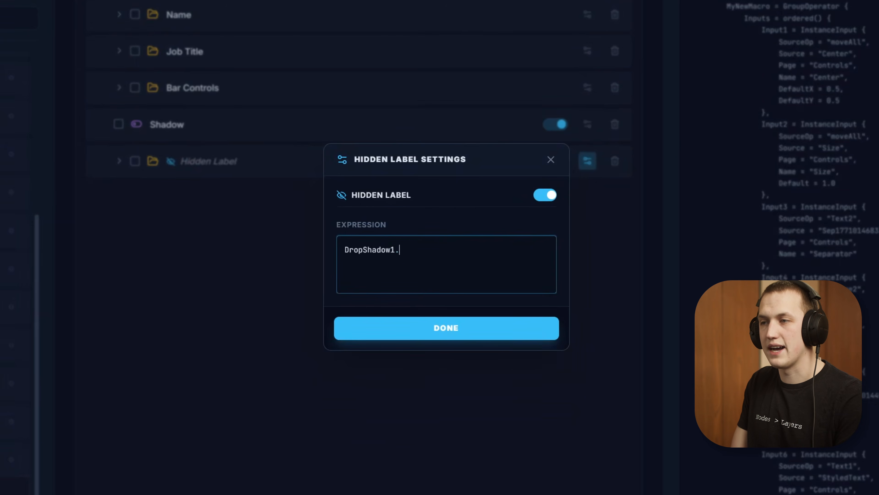
text(Shadow)
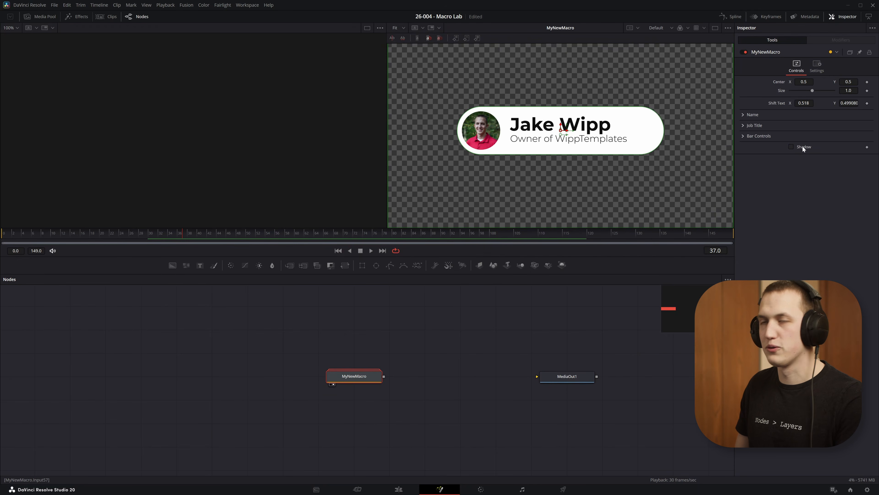
In DaVinci Resolve, turn the macro's Shadow option back on and inspect the Blend expression of DropShadow1 inside the group.
click(802, 147)
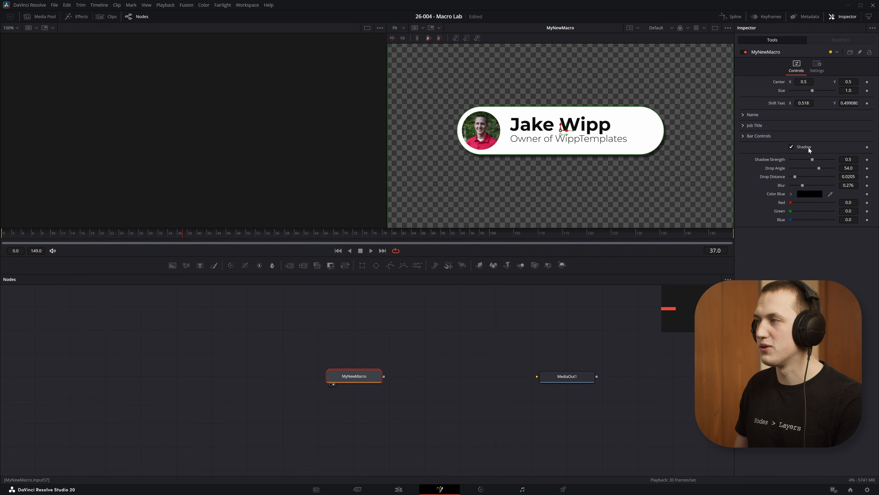
double_click(370, 378)
scroll(401, 362, right, 1)
scroll(402, 364, down, 4)
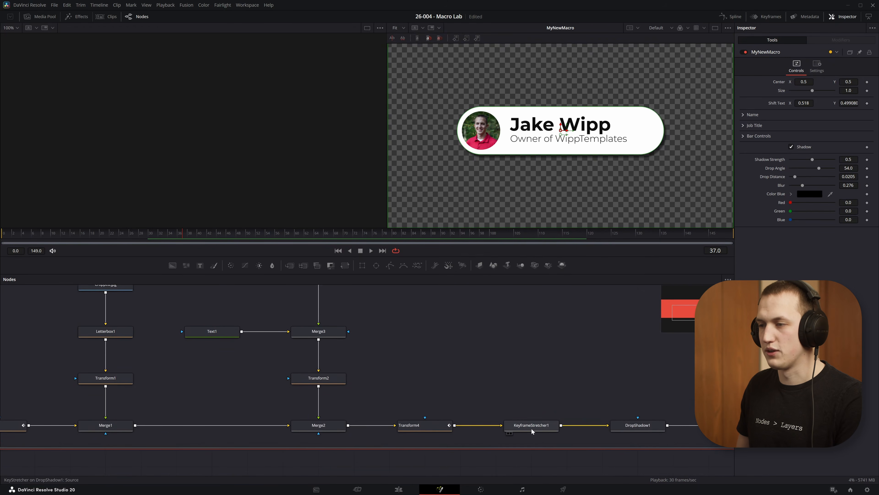
click(638, 425)
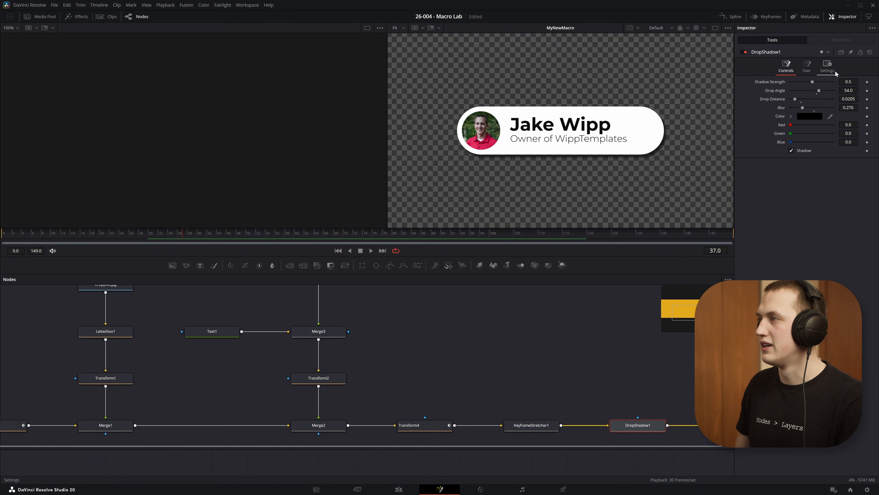
click(829, 68)
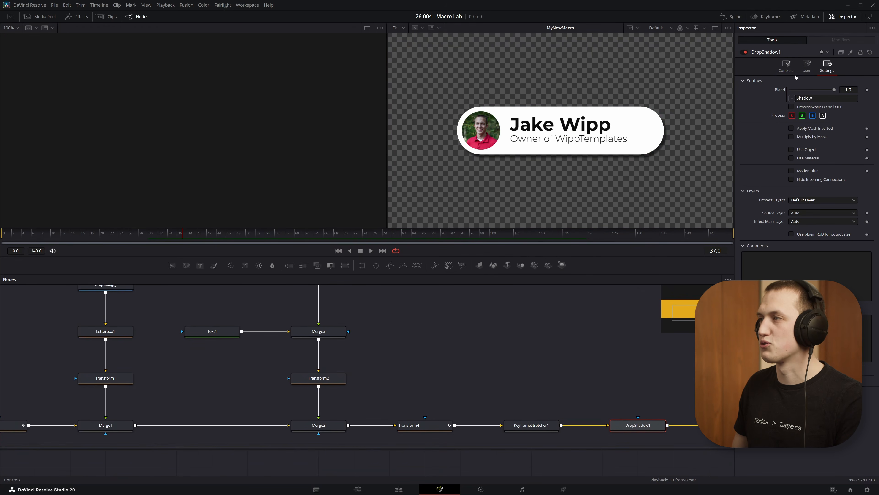
Switch DropShadow1's Shadow checkbox off and back on, checking its Blend setting each time.
click(786, 66)
click(804, 152)
click(829, 68)
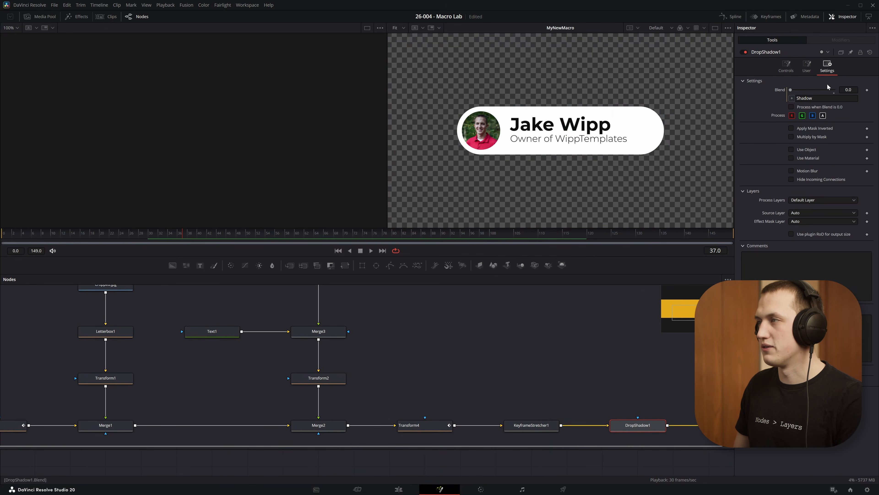
click(787, 66)
click(793, 150)
click(829, 68)
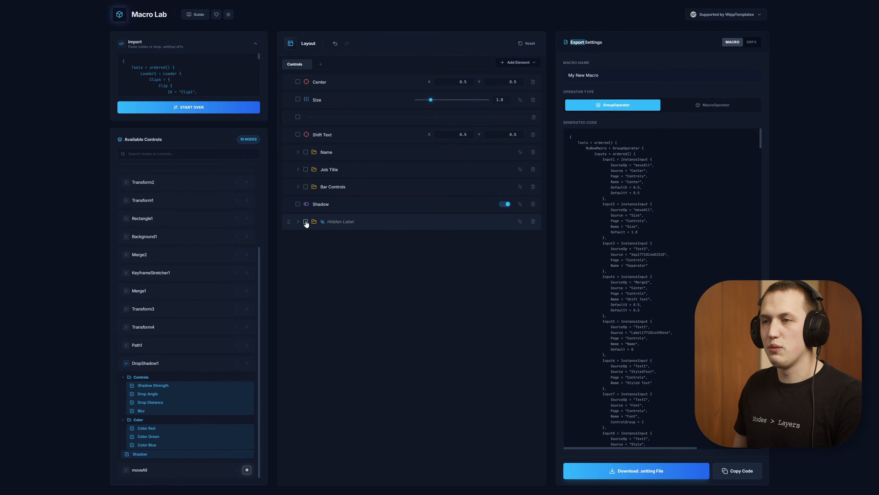
In Macro Lab, group the Shadow toggle and Hidden Label under a new label named Shadow Controls.
click(306, 222)
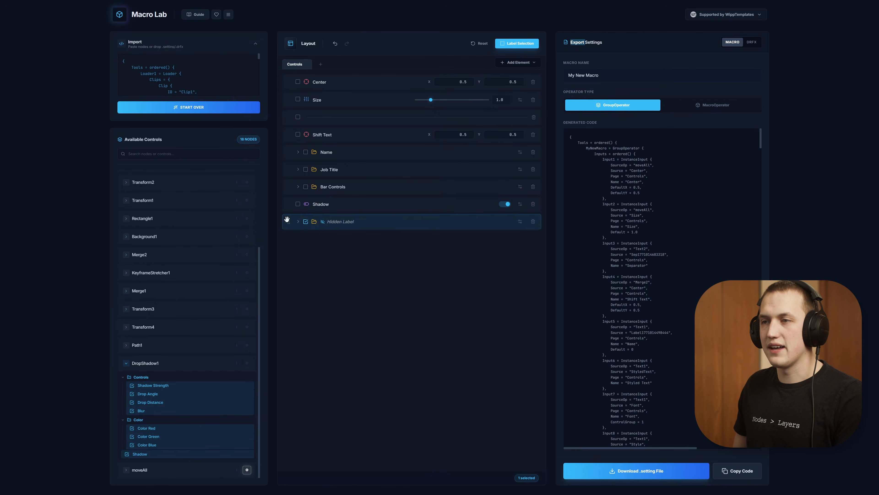
click(298, 204)
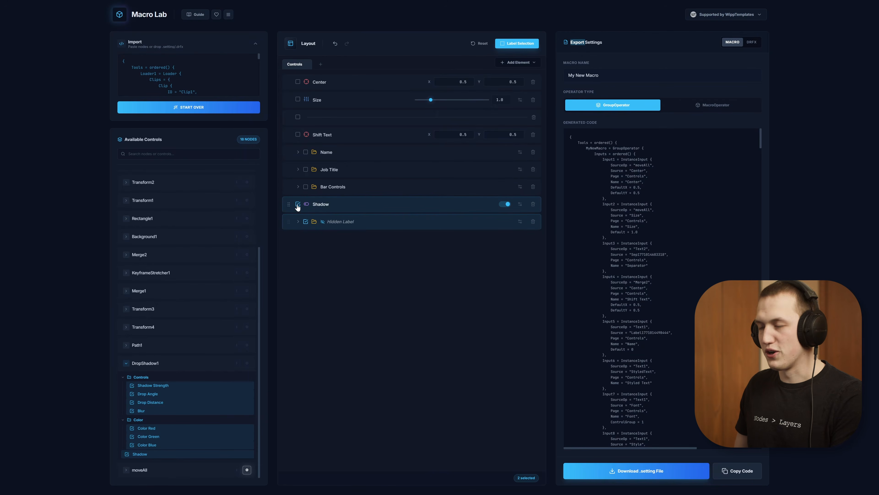
key(ctrl+g)
text(Shadow Controls)
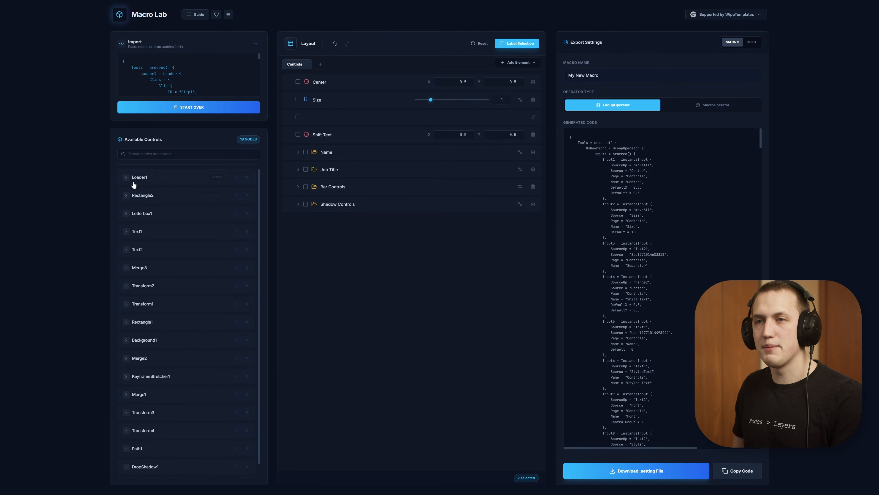
Add Loader1's Filename control and Rectangle2's Corner Radius control to the layout.
click(126, 178)
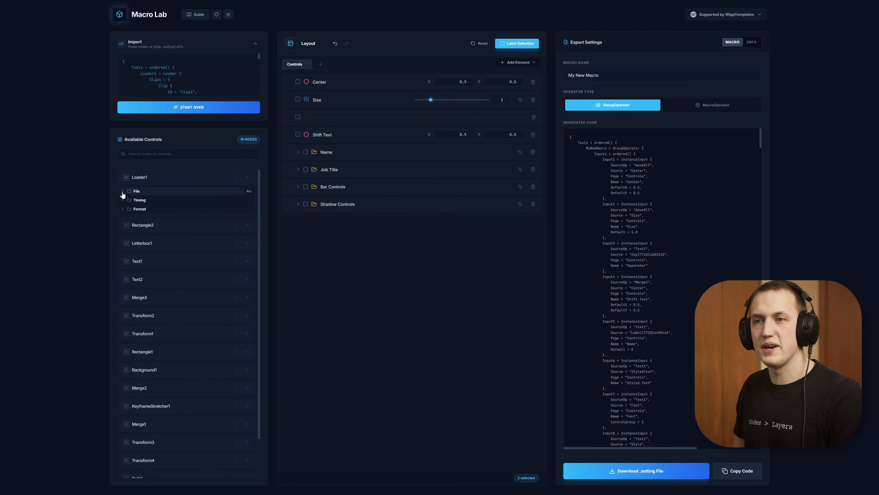
click(123, 191)
click(143, 203)
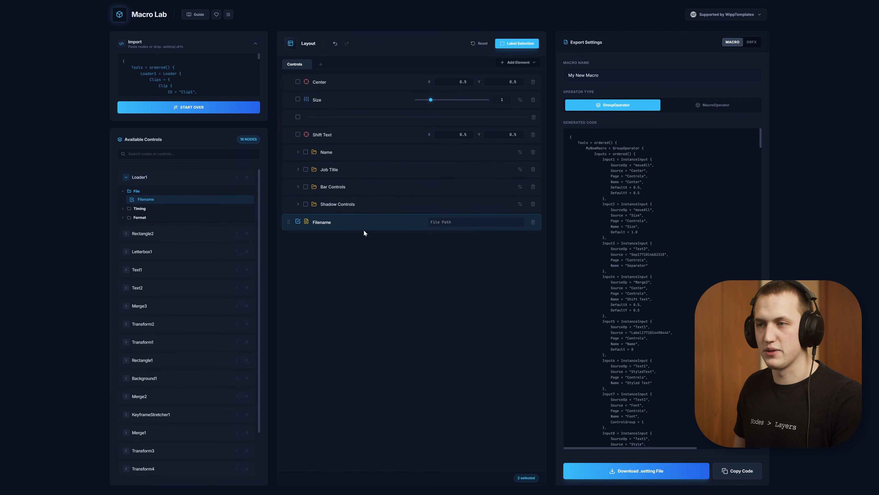
click(126, 177)
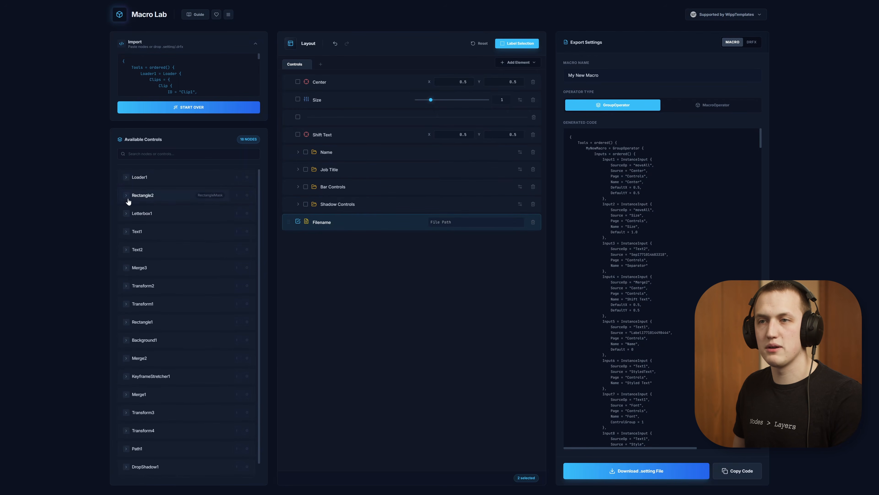
click(127, 196)
click(127, 299)
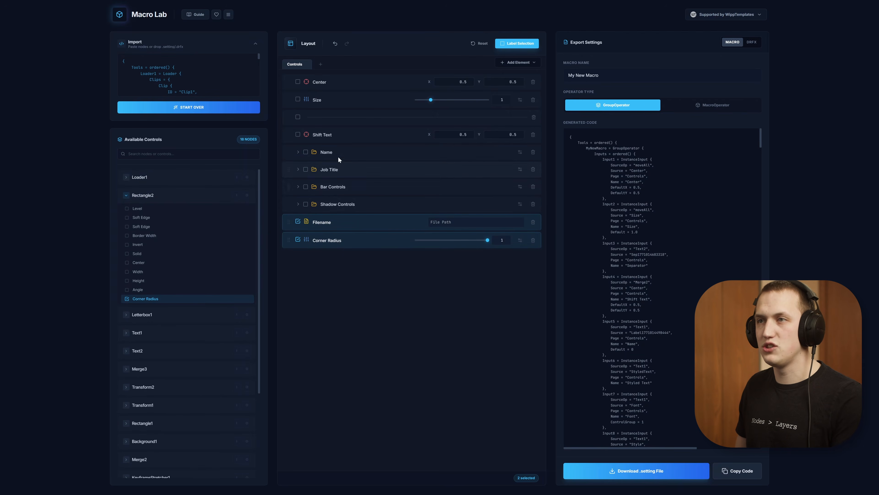
Add a second page named Profile to the layout and move the Filename and Corner Radius controls onto it.
click(321, 65)
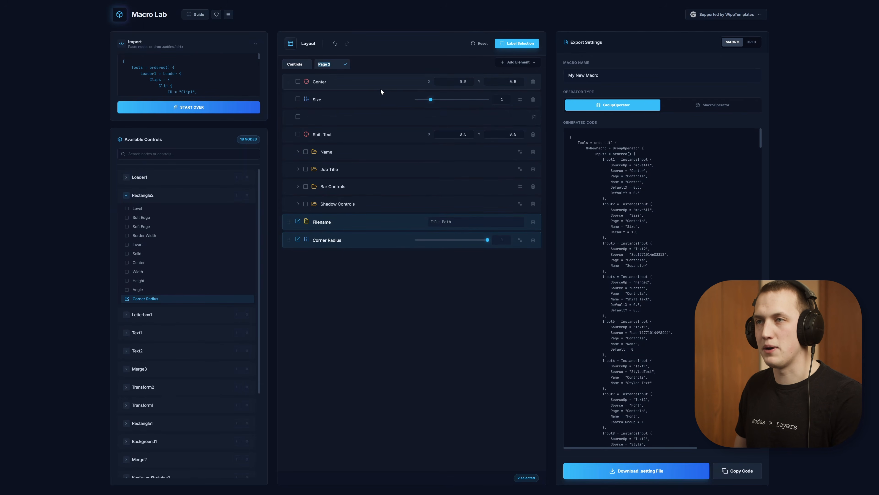
text(Profile)
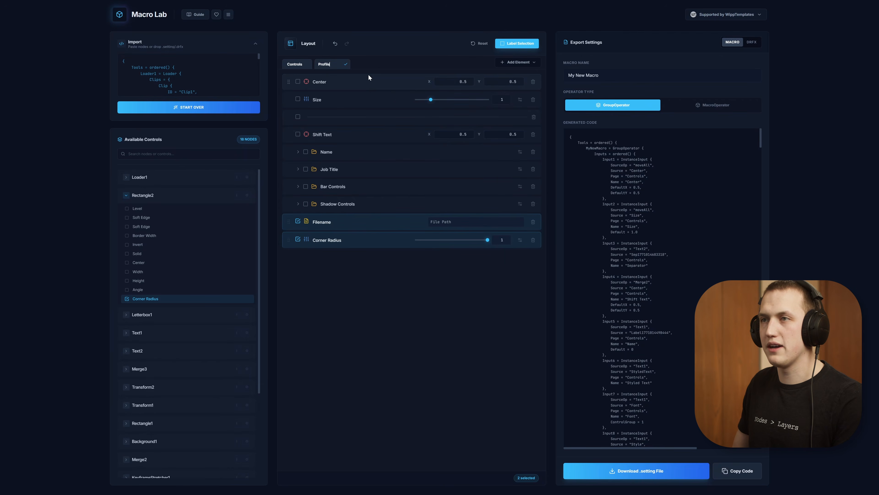
click(345, 64)
click(294, 64)
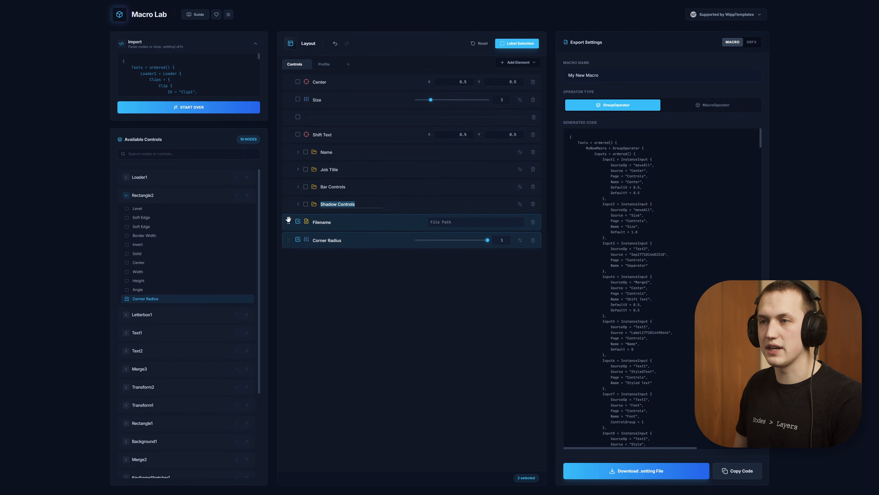
drag(288, 219, 324, 66)
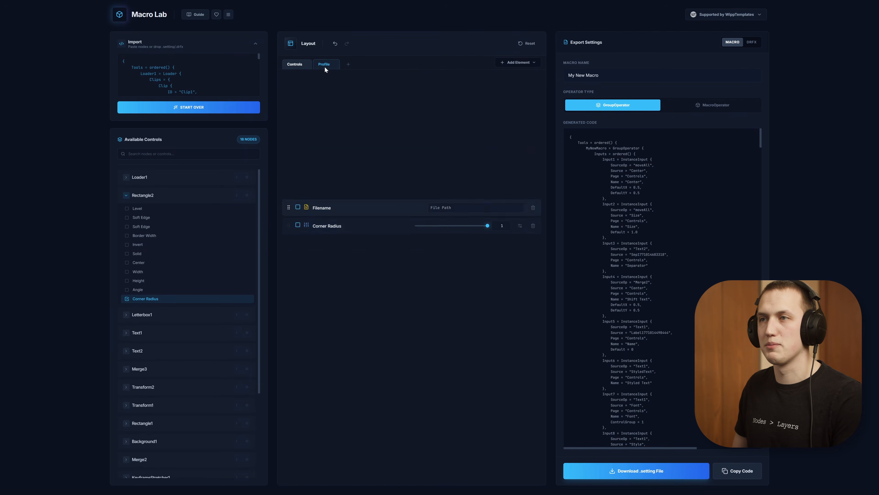
click(324, 65)
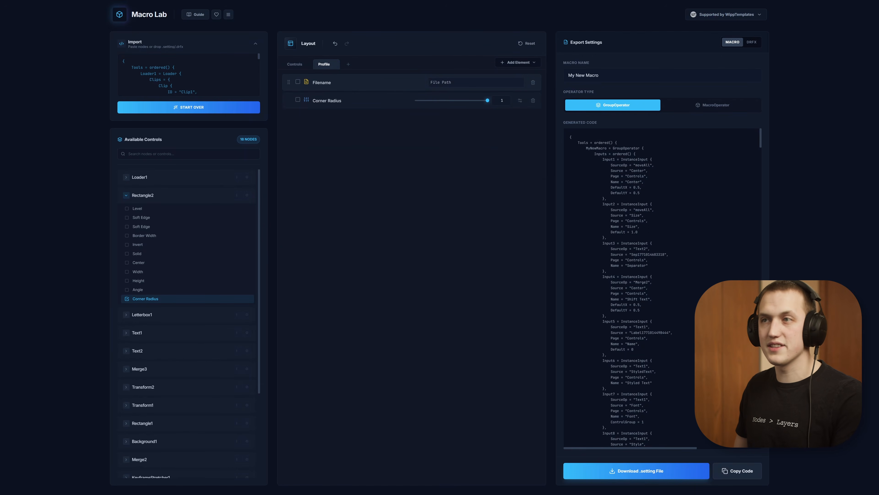
Copy the generated macro code, switch to DaVinci Resolve with the updated macro node, and view its Profile page.
click(748, 471)
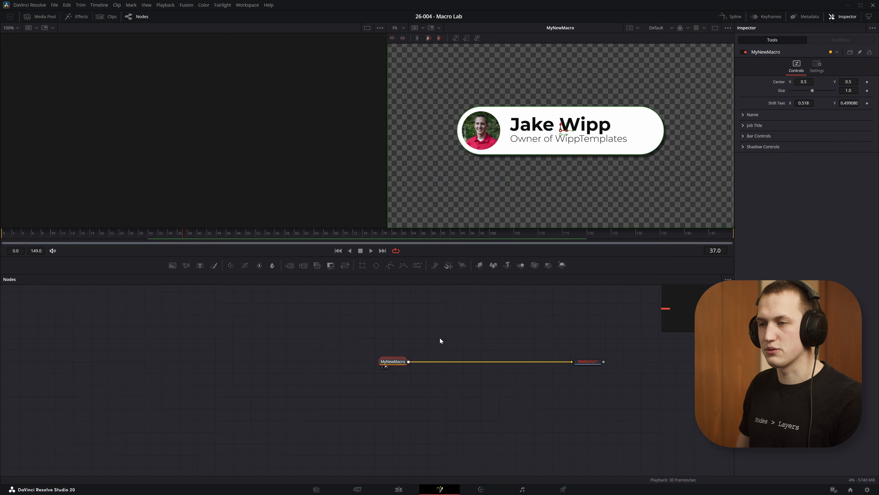
click(803, 69)
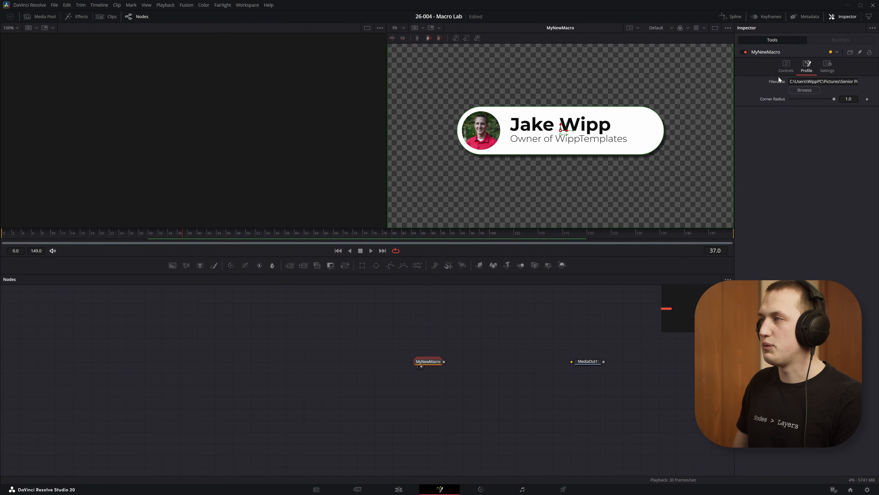
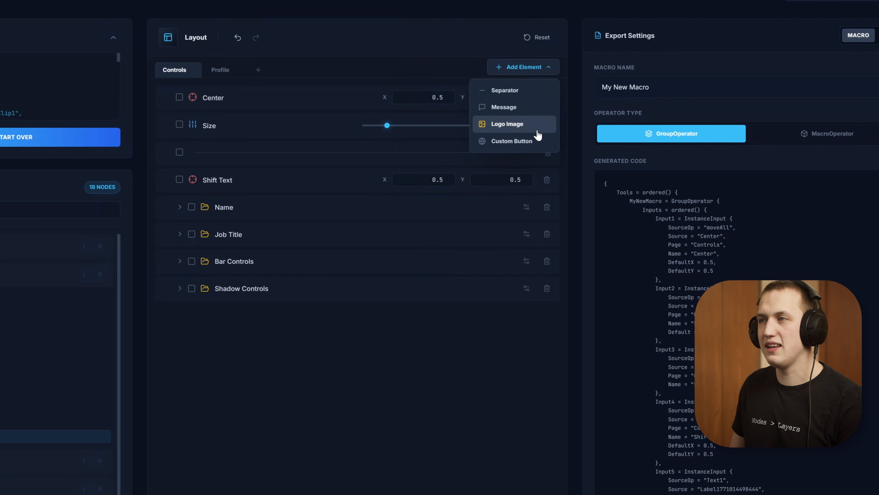
In Macro Lab, add a Logo Image element to the Controls page and turn it into the macro's header.
click(530, 125)
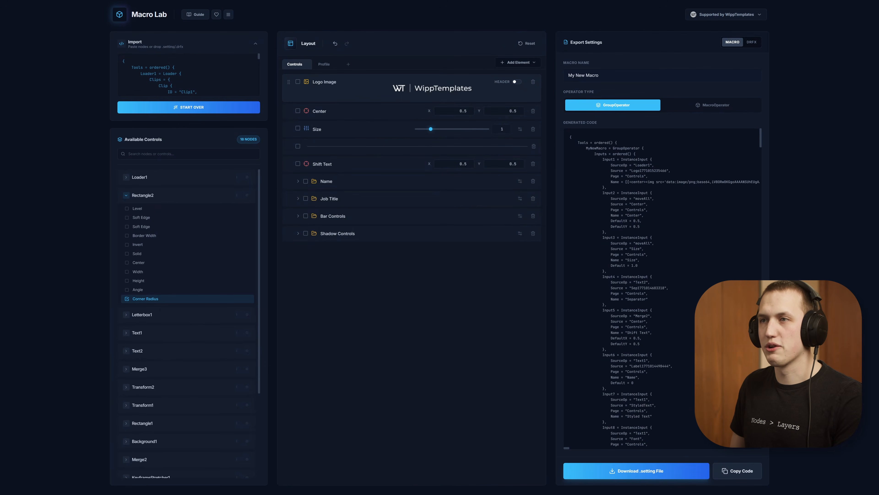
click(516, 83)
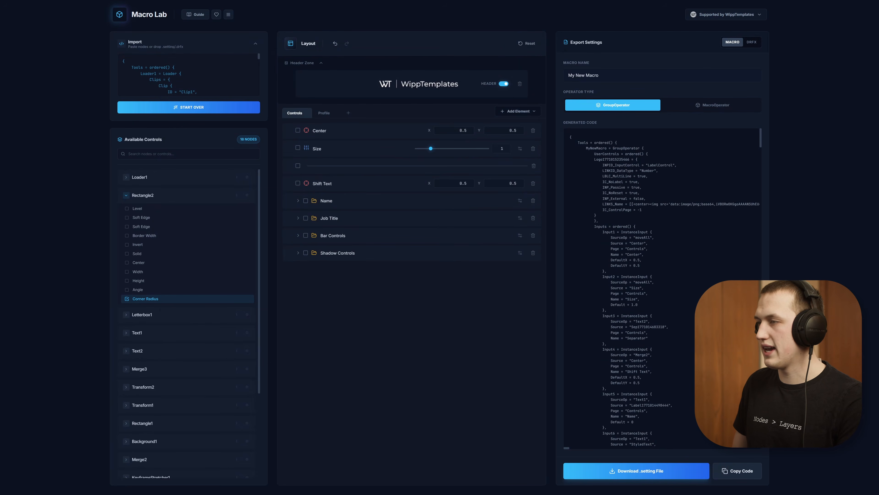
Copy the updated macro code and replace the existing MyNewMacro node in DaVinci Resolve with the pasted version.
click(737, 471)
key(alt+Tab)
drag(465, 341, 387, 394)
key(Delete)
key(ctrl+v)
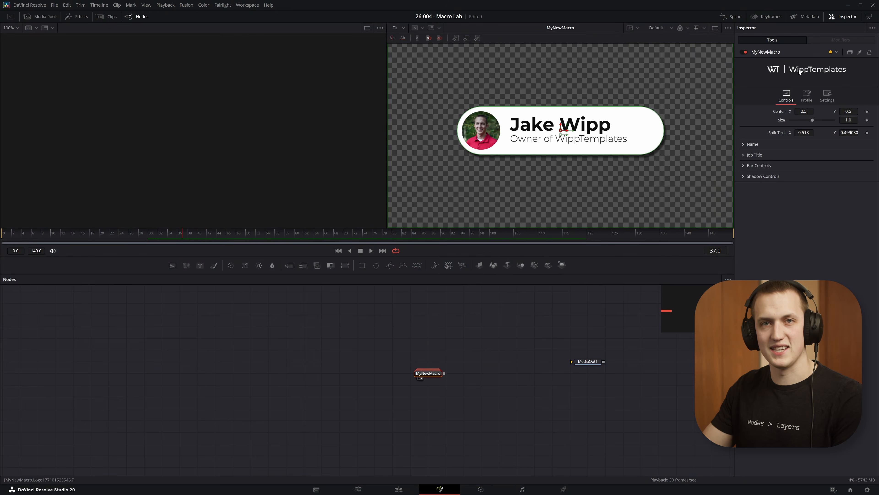
key(alt+Tab)
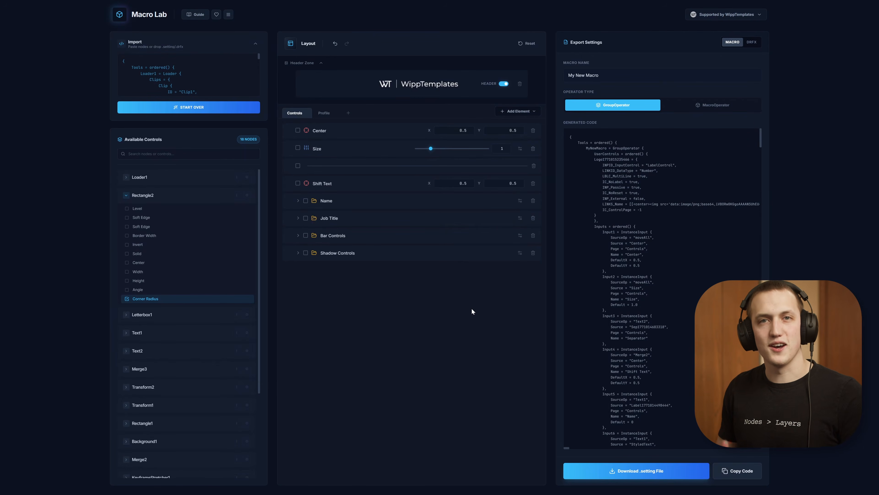
click(534, 113)
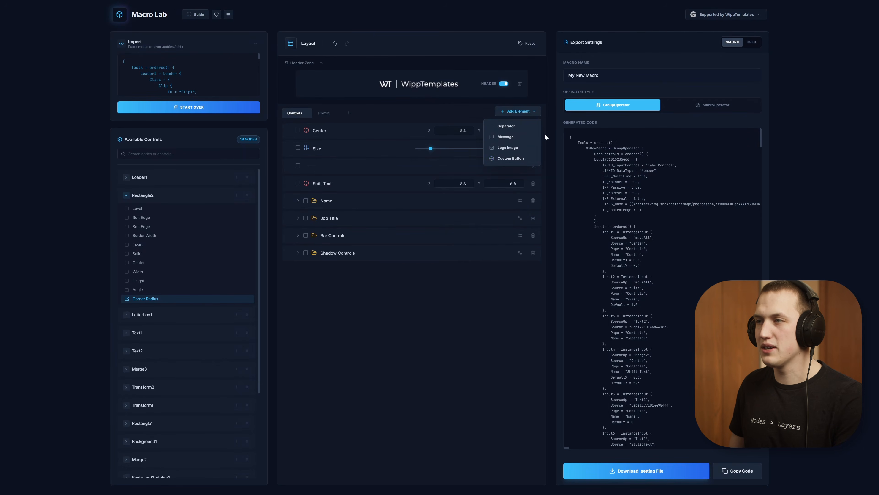
click(509, 159)
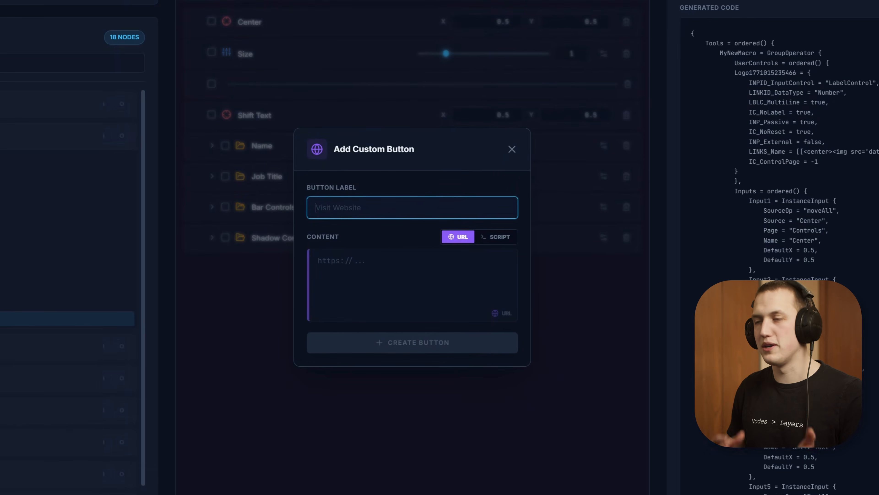
click(502, 237)
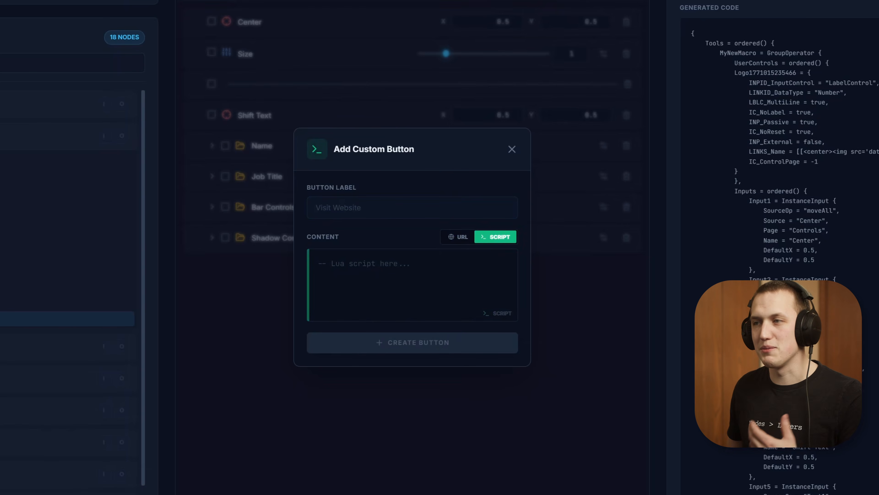
click(457, 237)
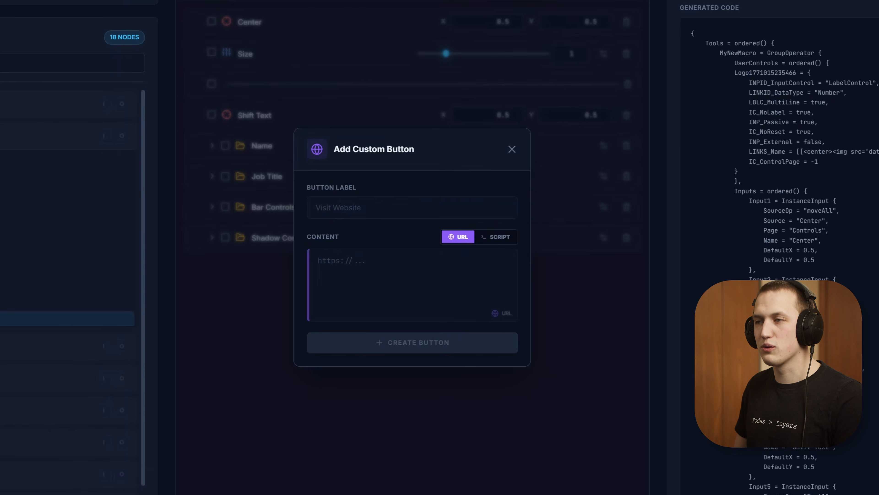
click(412, 277)
text(https://wipptemplates.com/)
click(412, 208)
text(Visit Website)
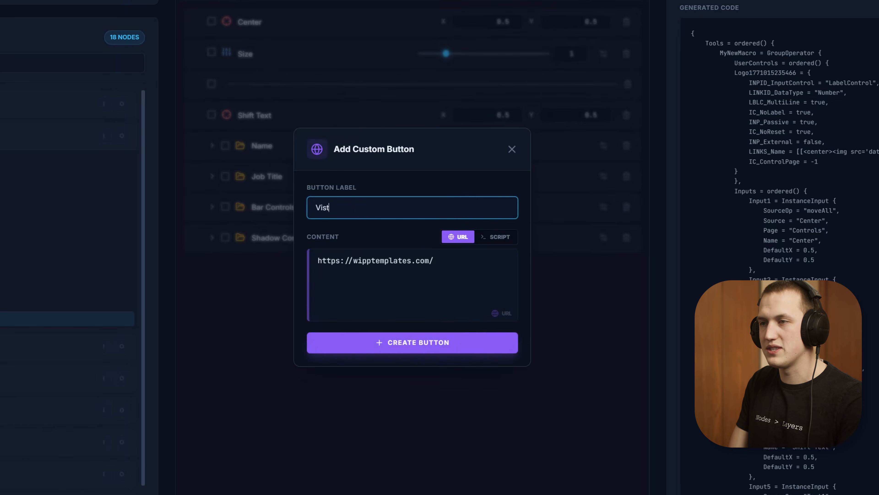
key(Return)
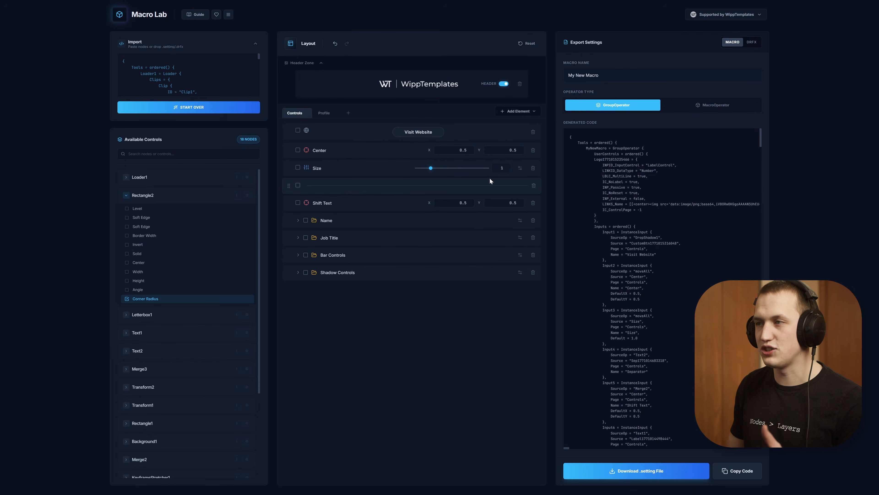
Examine the Size control's settings, including its Advanced options.
click(520, 169)
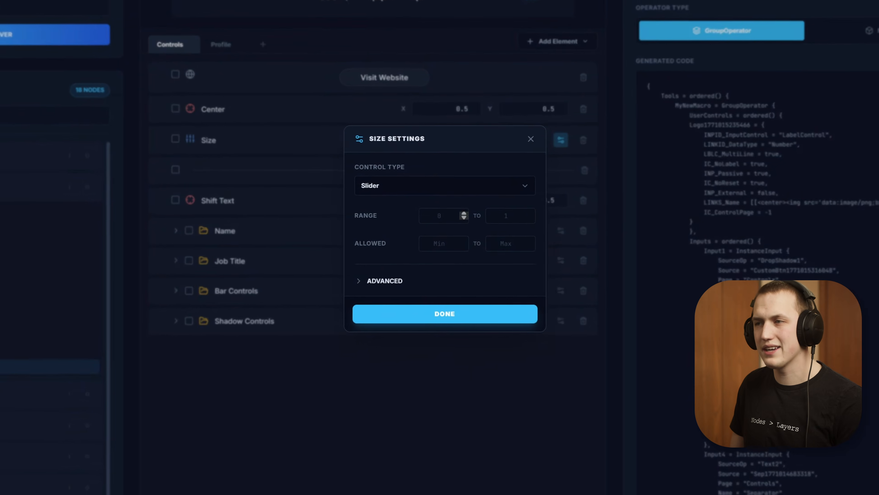
click(375, 282)
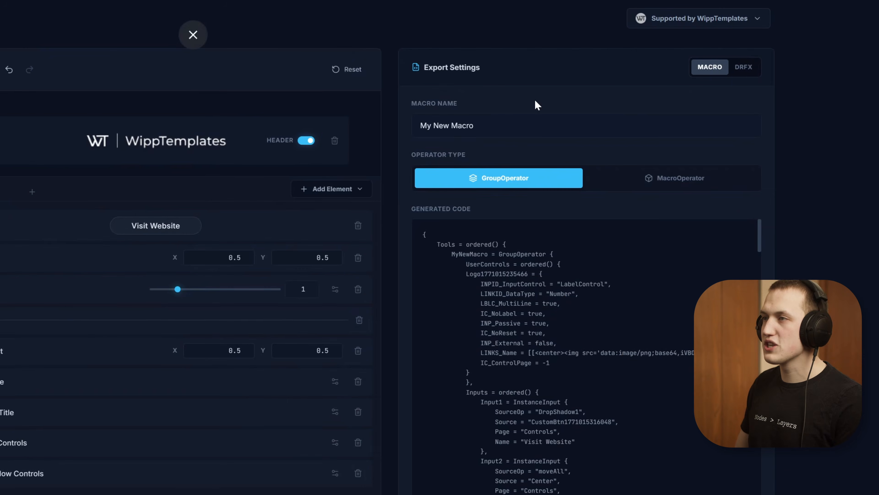
Name the macro ProfileLower3rd and set its operator type to MacroOperator.
triple_click(464, 126)
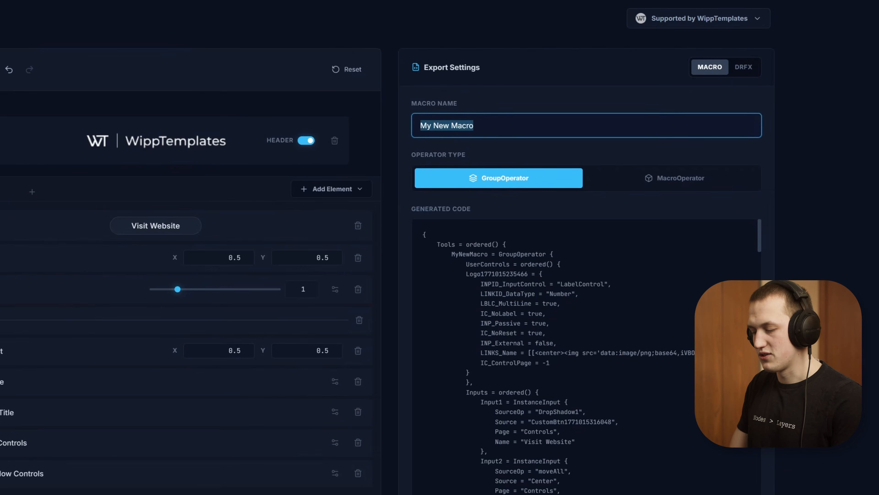
text(ProfileLower3rd)
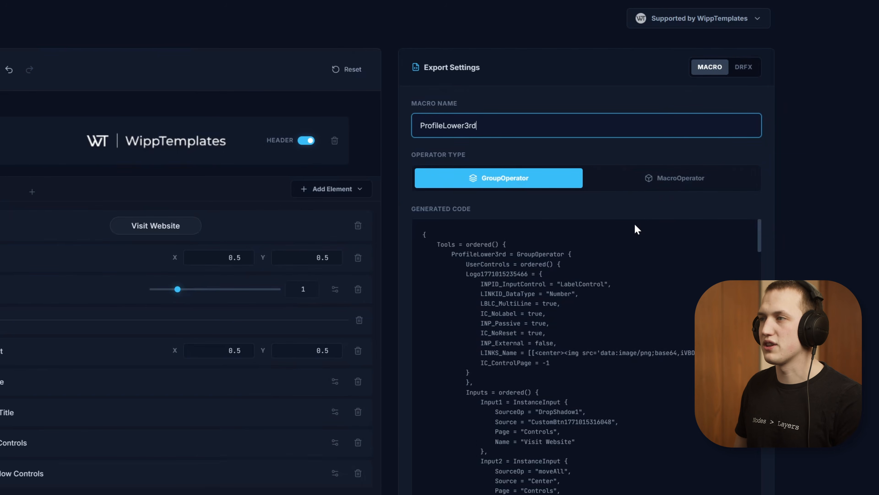
click(642, 177)
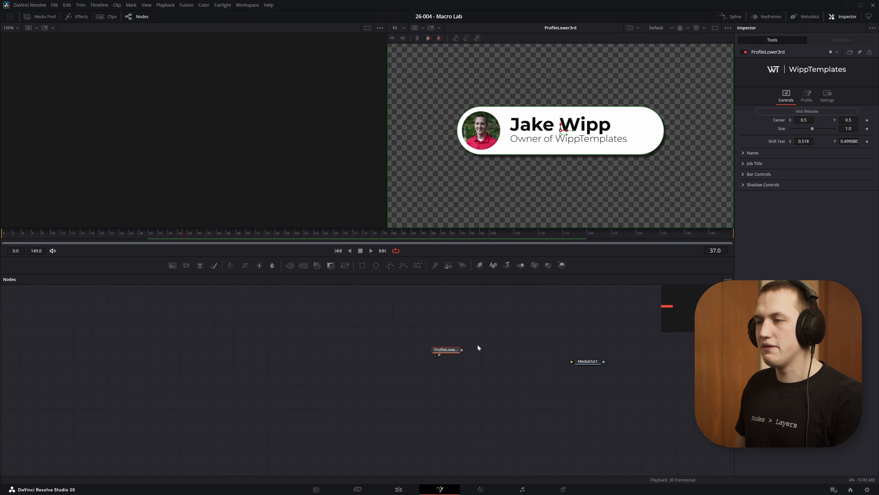
In DaVinci Resolve, move the ProfileLower3rd node closer to MediaOut1 in the node graph.
drag(461, 351, 493, 364)
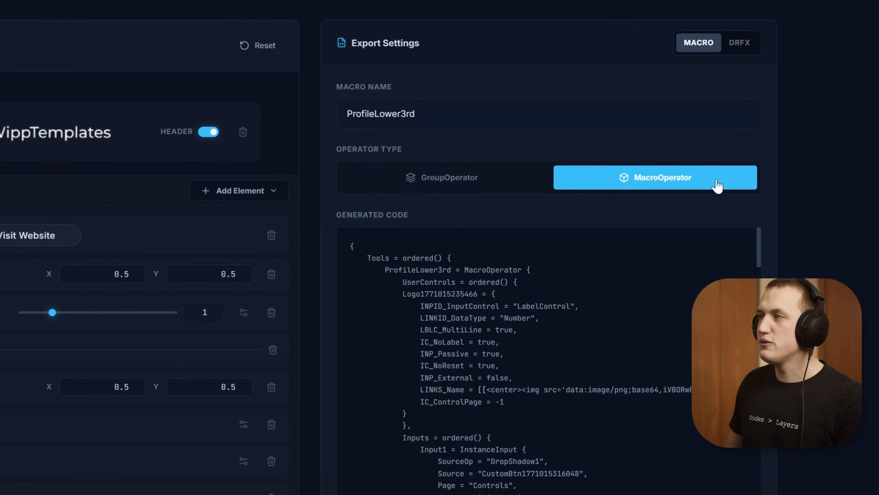
In Macro Lab, switch the export format to DRFX and name the pack Macro Lab Templates.
click(739, 43)
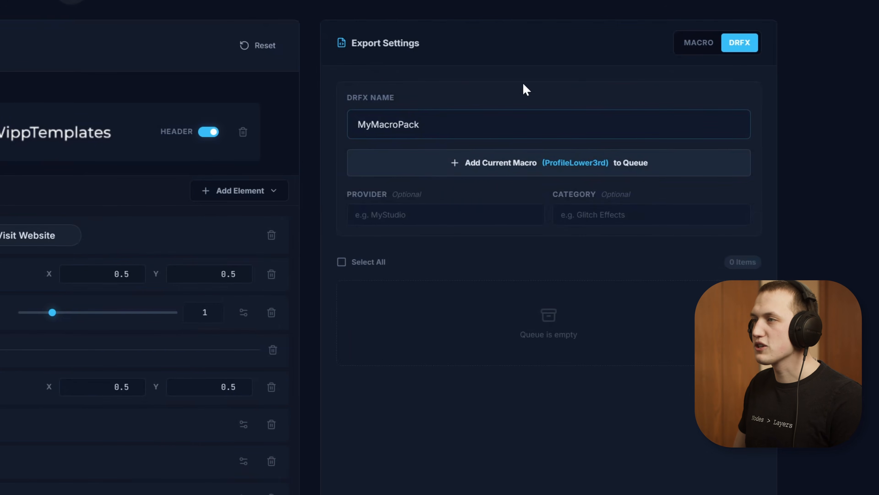
double_click(388, 125)
text(Mac)
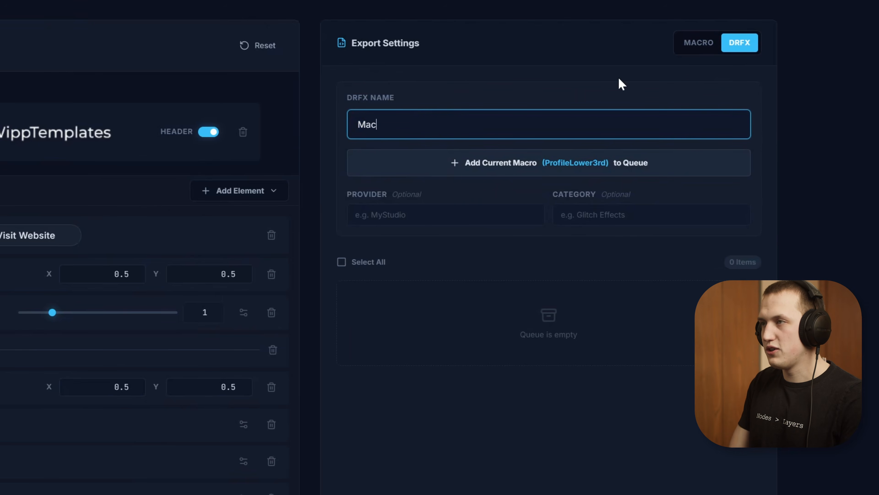
text(ro Lab Templates)
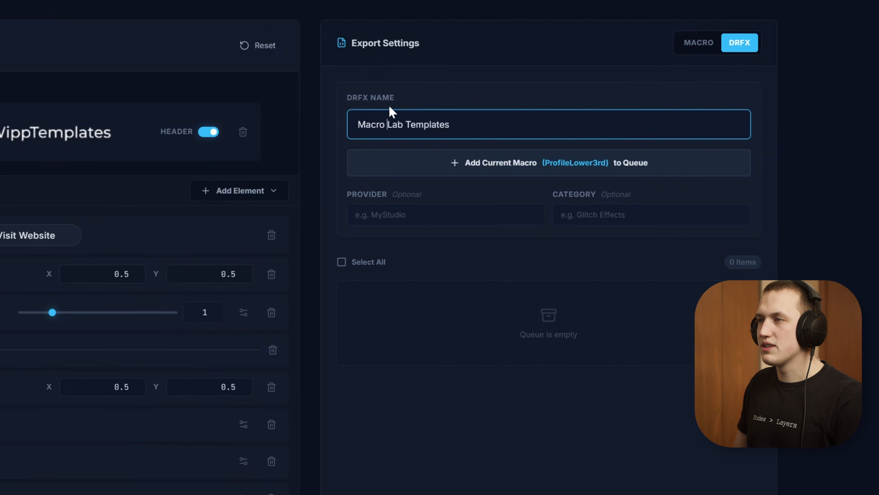
Set the DRFX pack's provider to WippTemplates and its category to Macro Lab.
click(379, 214)
text(WippTemplates)
key(Tab)
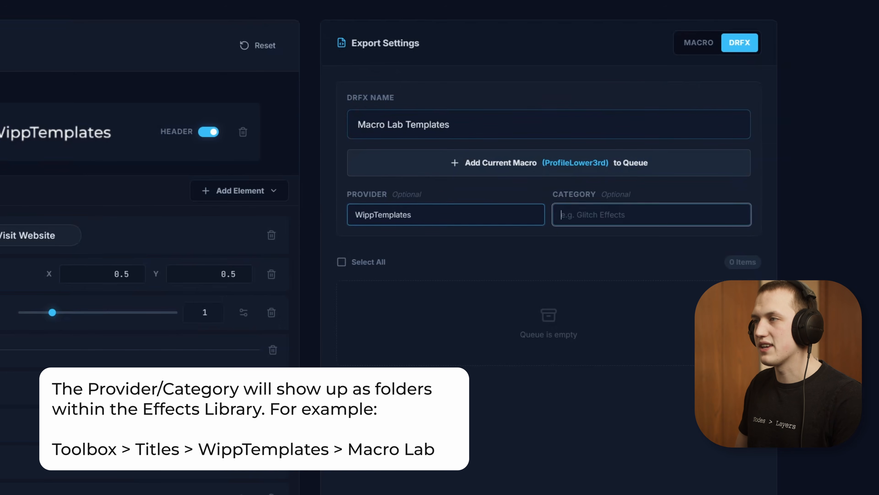
text(Macro)
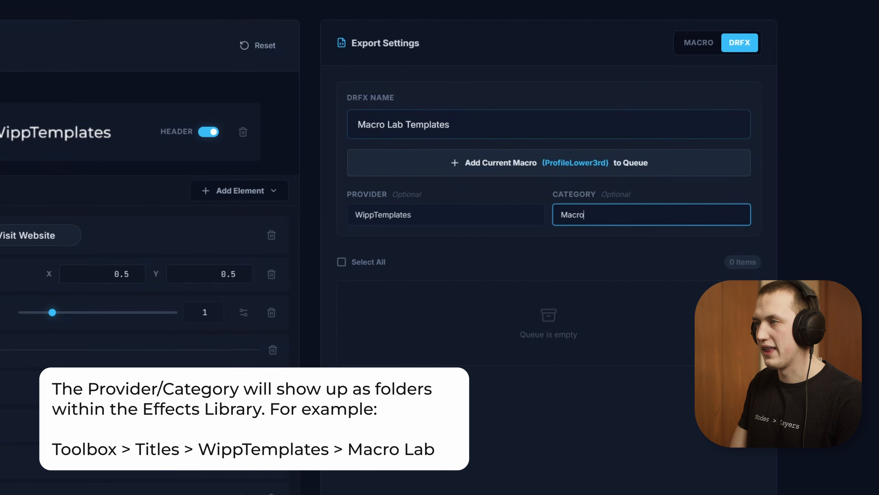
text( Lab)
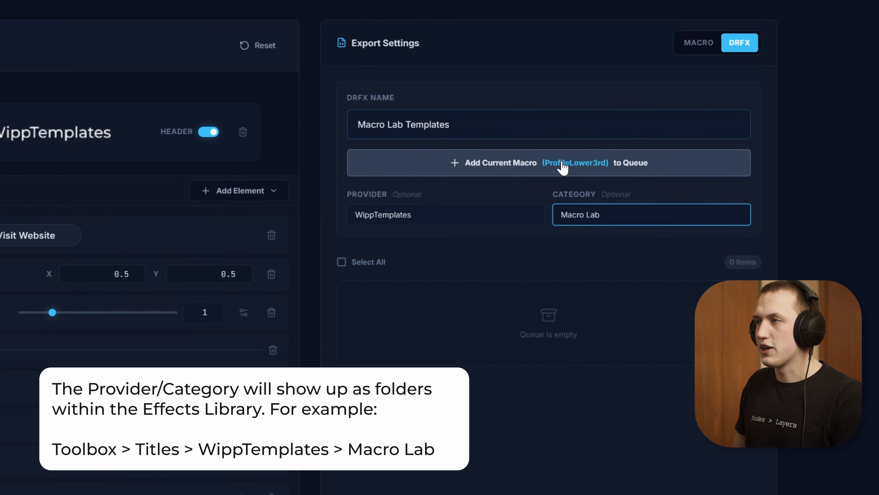
Add ProfileLower3rd to the DRFX queue with Titles as its template type and Macro as its operator type.
click(644, 165)
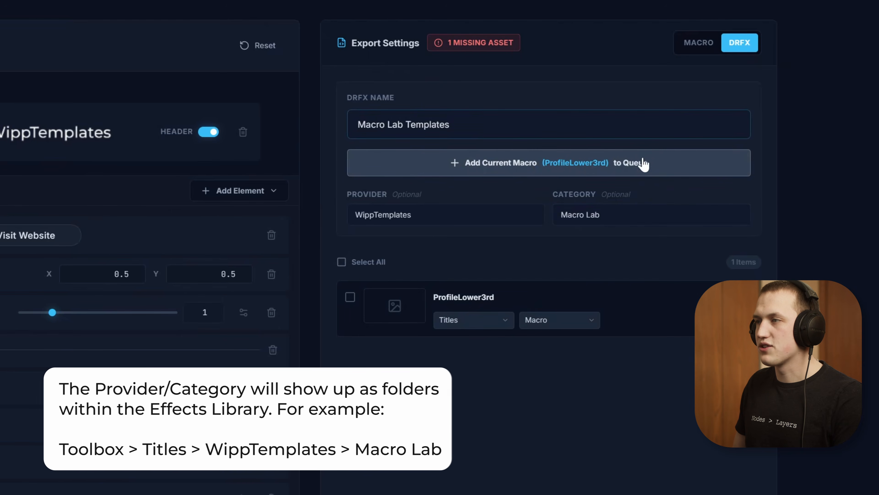
click(465, 323)
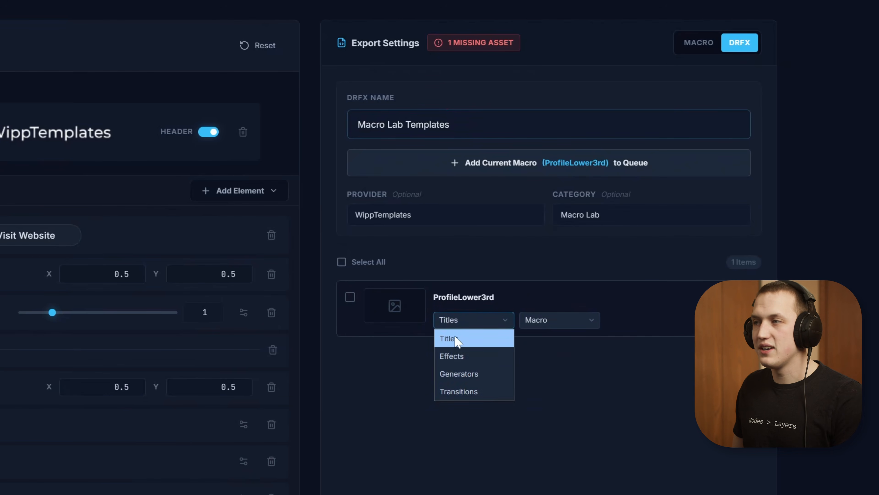
click(458, 339)
click(539, 326)
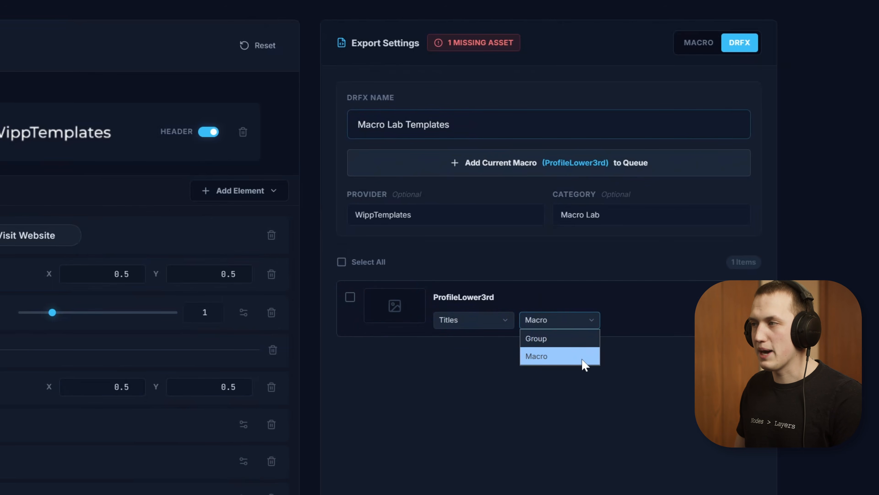
click(624, 364)
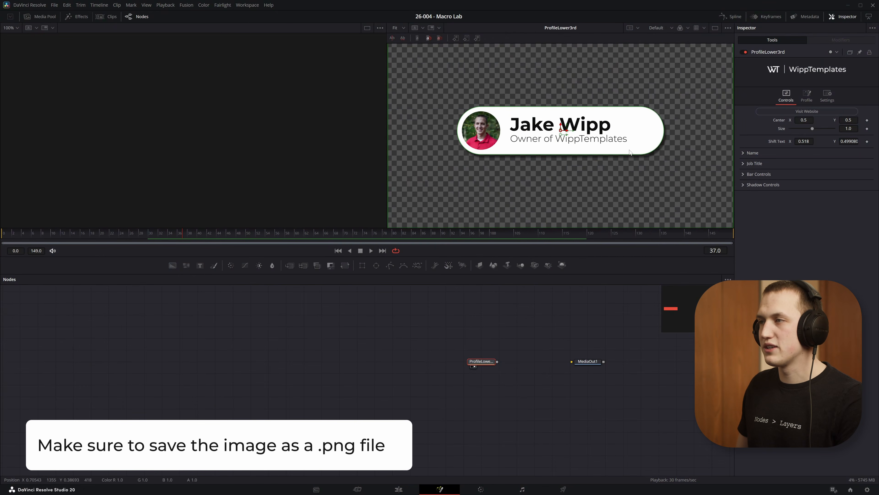
In DaVinci Resolve, save the lower third shown in the viewer as an image file.
right_click(634, 137)
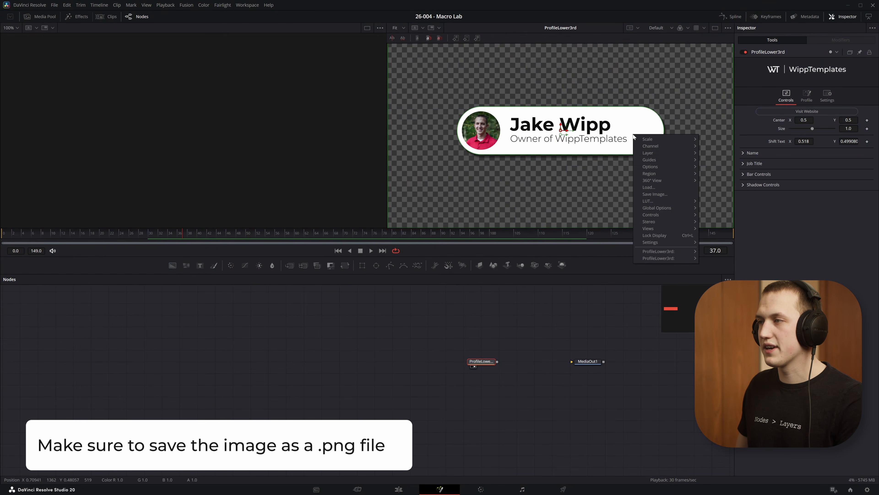
click(665, 194)
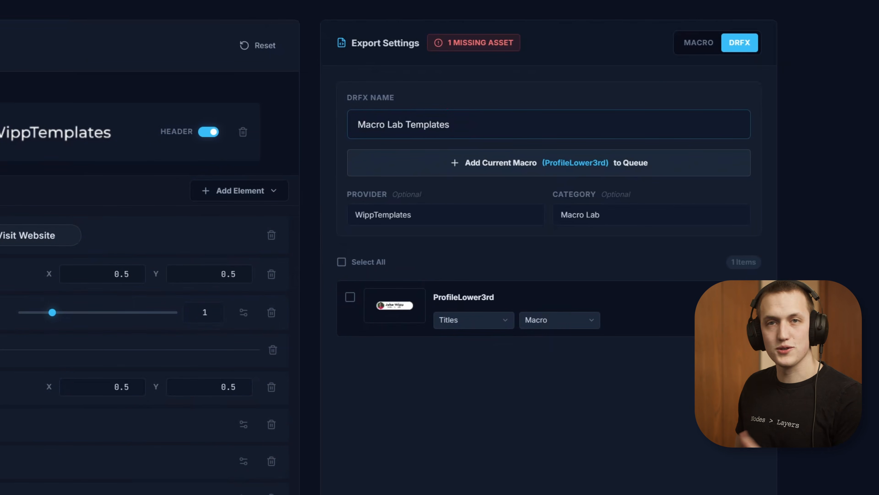
In Macro Lab, link the missing asset for the pack and download Macro Lab Templates.drfx.
click(496, 46)
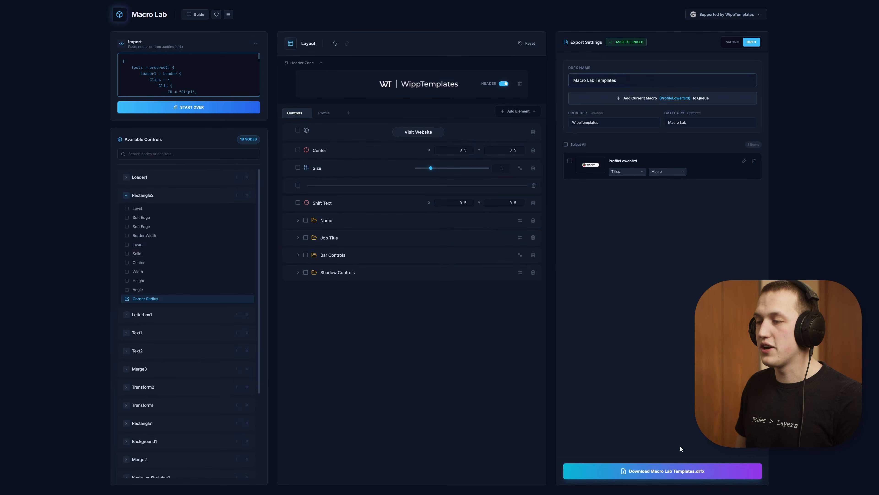
click(678, 471)
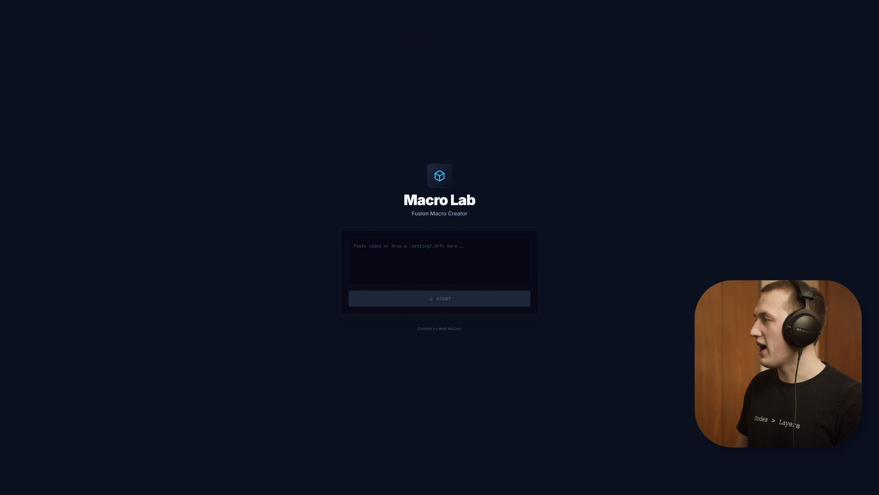
Import the template file into a fresh Macro Lab session from its start page.
drag(745, 190, 435, 264)
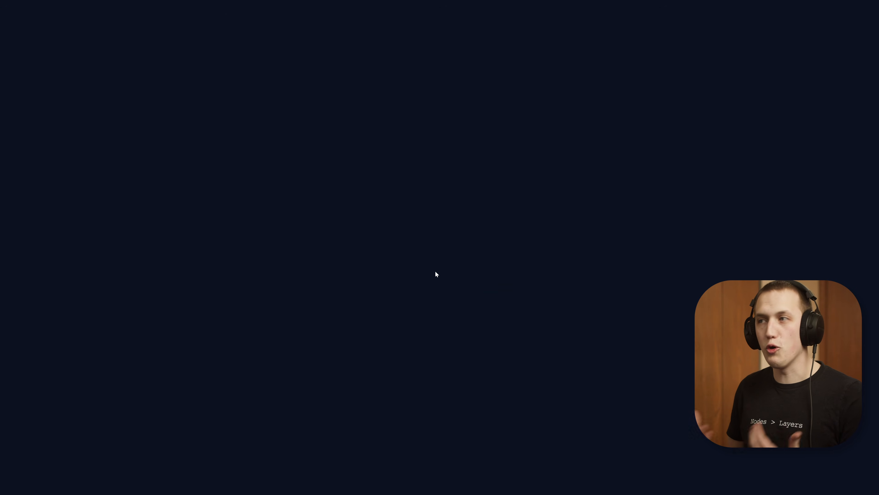